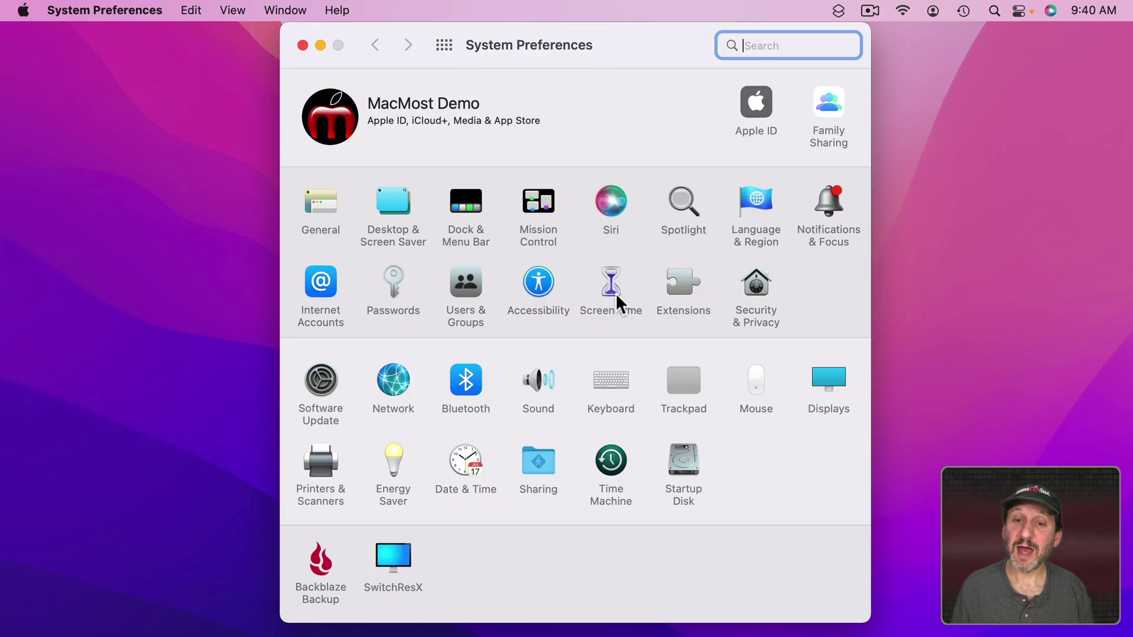
Turn on Screen Time for this Mac from its Options page, with Share across devices enabled
{"action": "left_click", "coordinate": [612, 284]}
{"action": "left_click", "coordinate": [808, 316]}
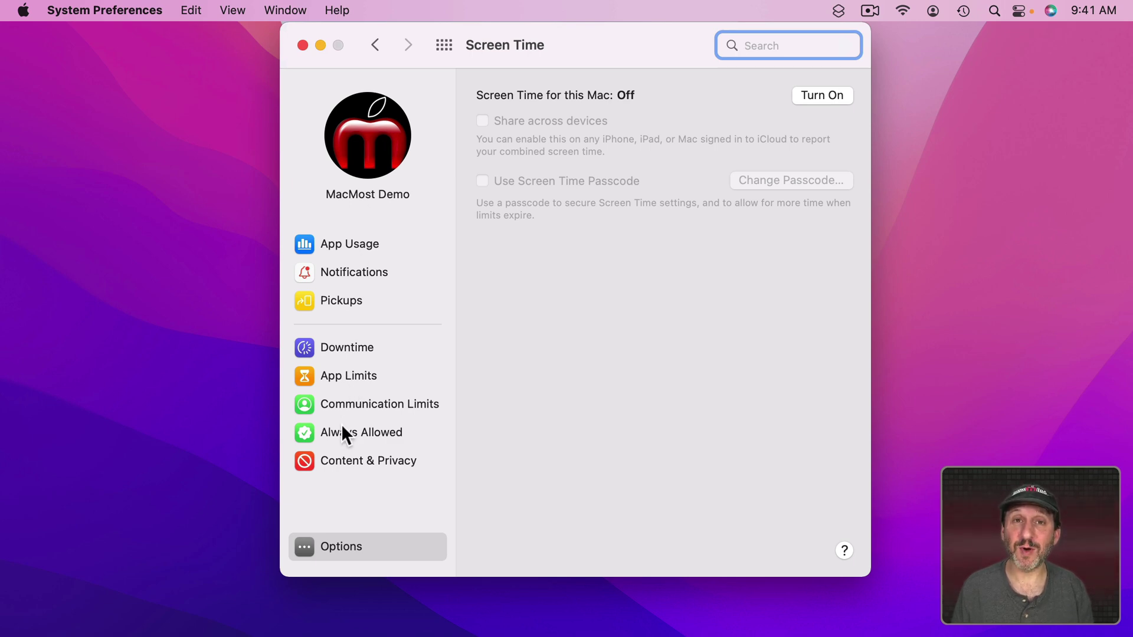
{"action": "left_click", "coordinate": [334, 372]}
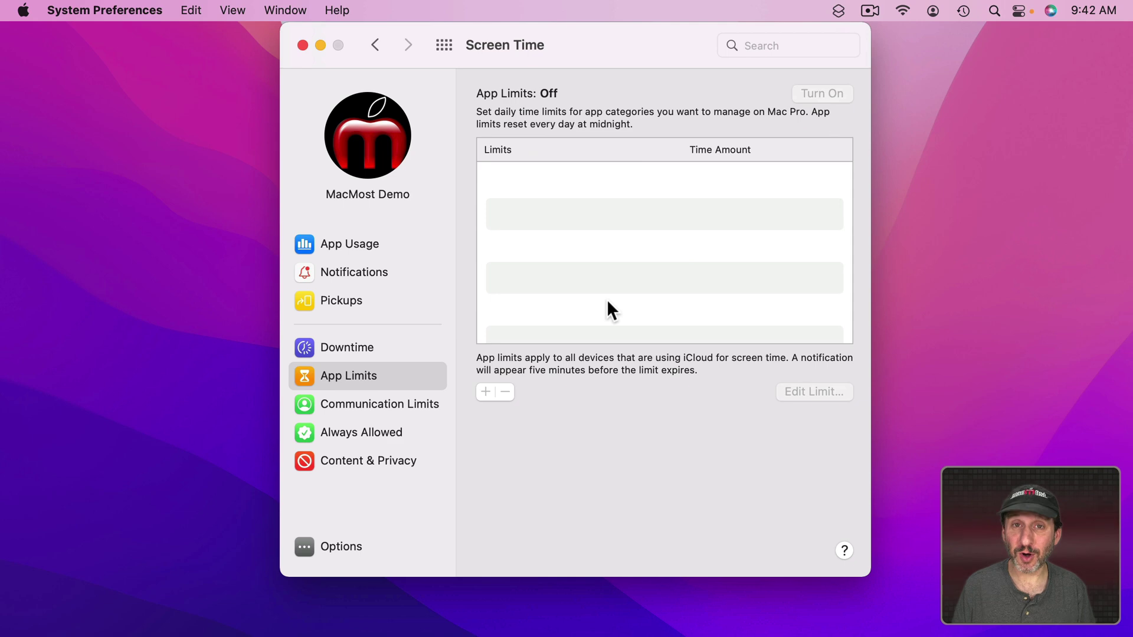
{"action": "left_click", "coordinate": [302, 543]}
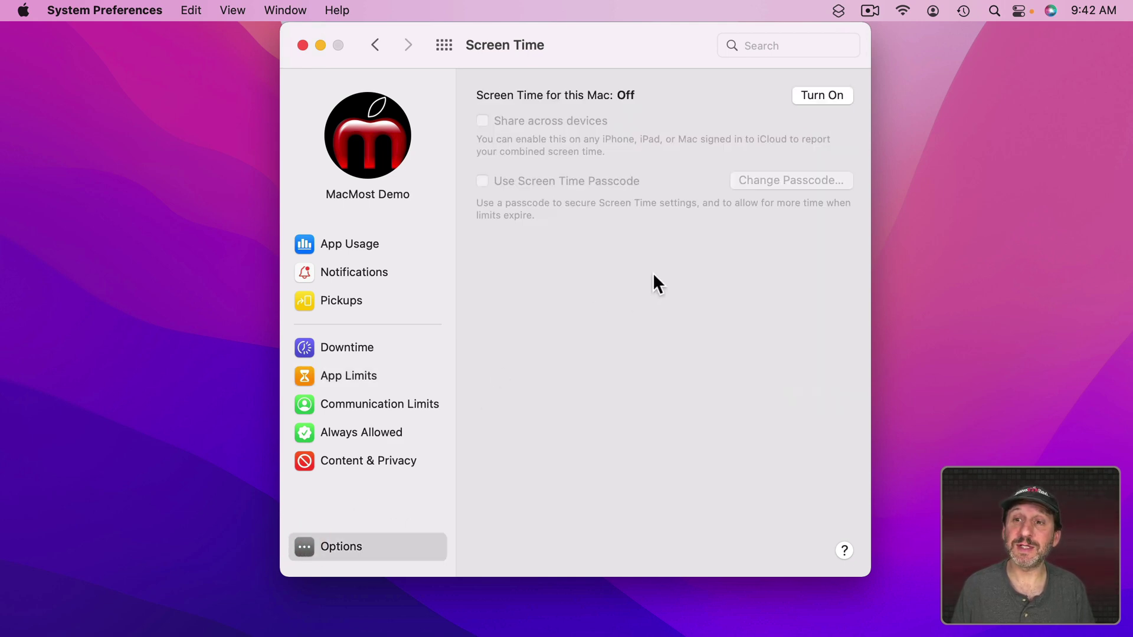
{"action": "left_click", "coordinate": [819, 95]}
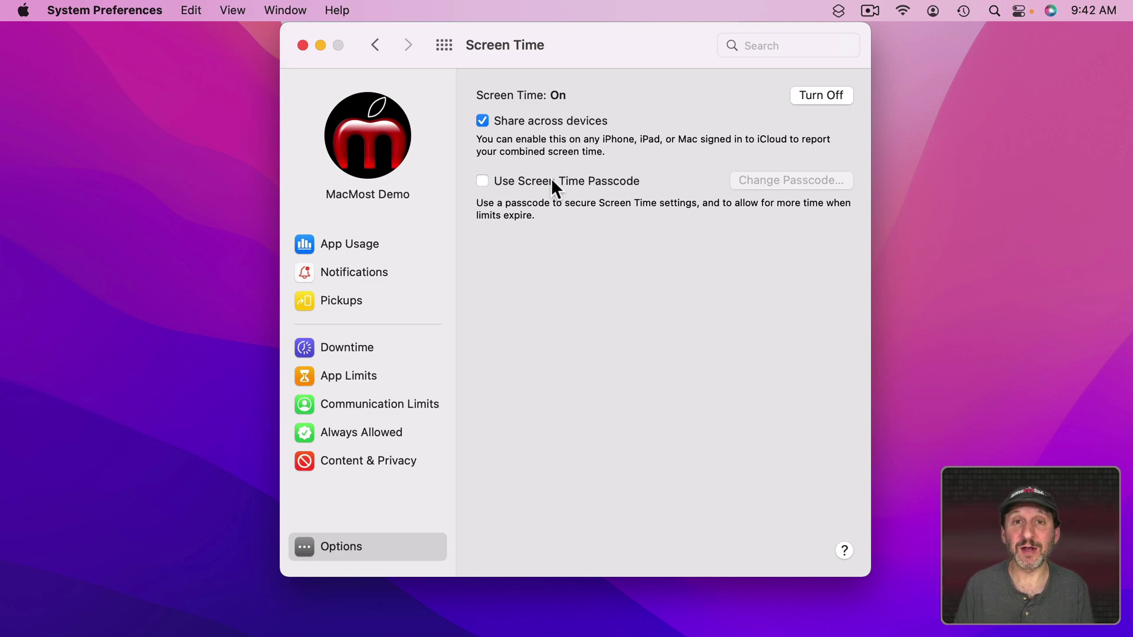
Create a 1-hour Every Day App Limit for the News app, found by searching 'news'
{"action": "left_click", "coordinate": [336, 374]}
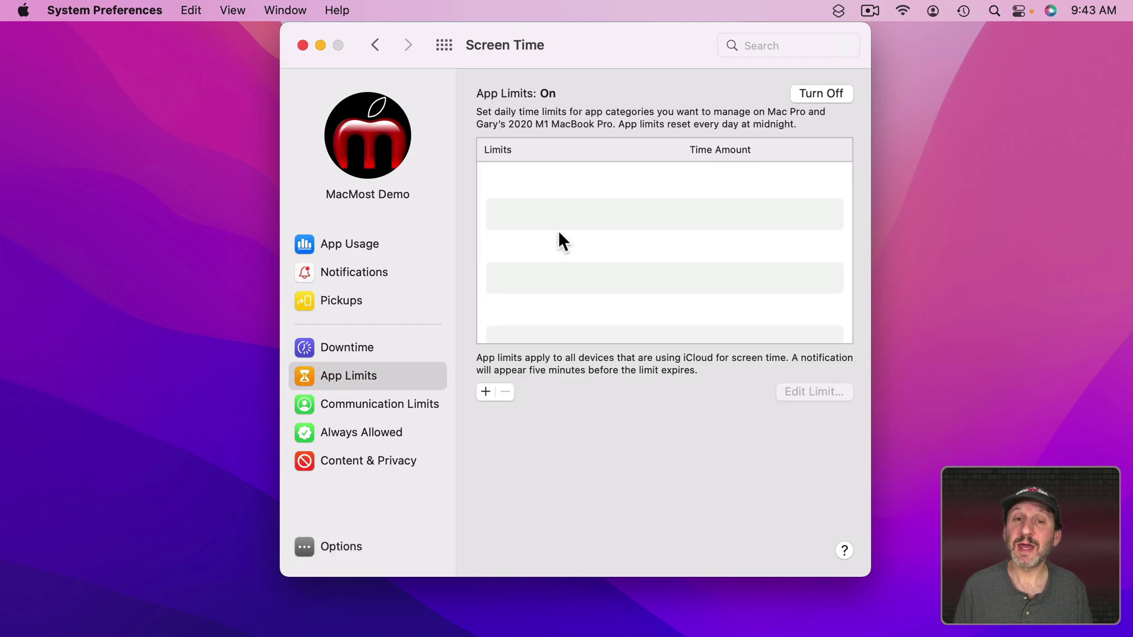
{"action": "left_click", "coordinate": [485, 393]}
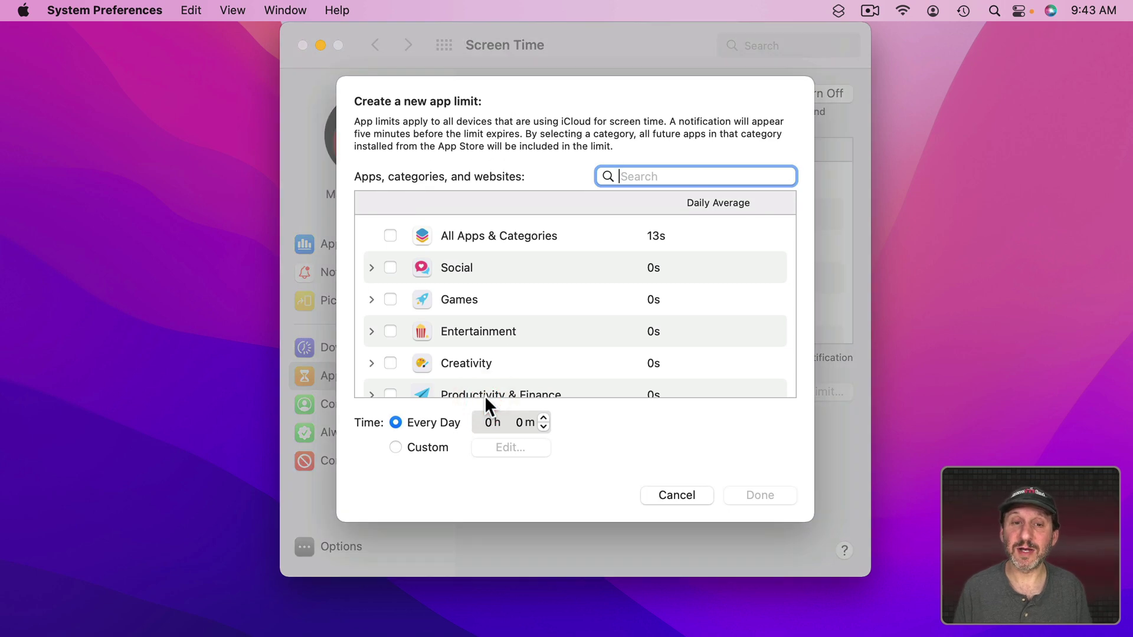
{"action": "scroll", "coordinate": [508, 334], "scroll_direction": "down", "scroll_amount": 5}
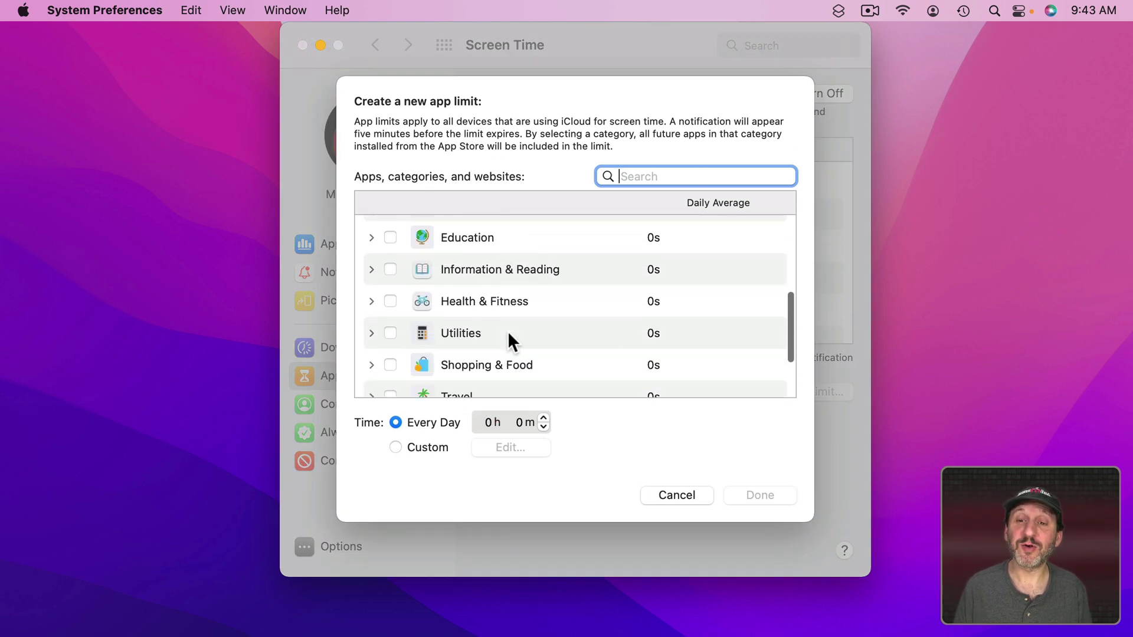
{"action": "scroll", "coordinate": [509, 334], "scroll_direction": "down", "scroll_amount": 3}
{"action": "scroll", "coordinate": [509, 334], "scroll_direction": "up", "scroll_amount": 10}
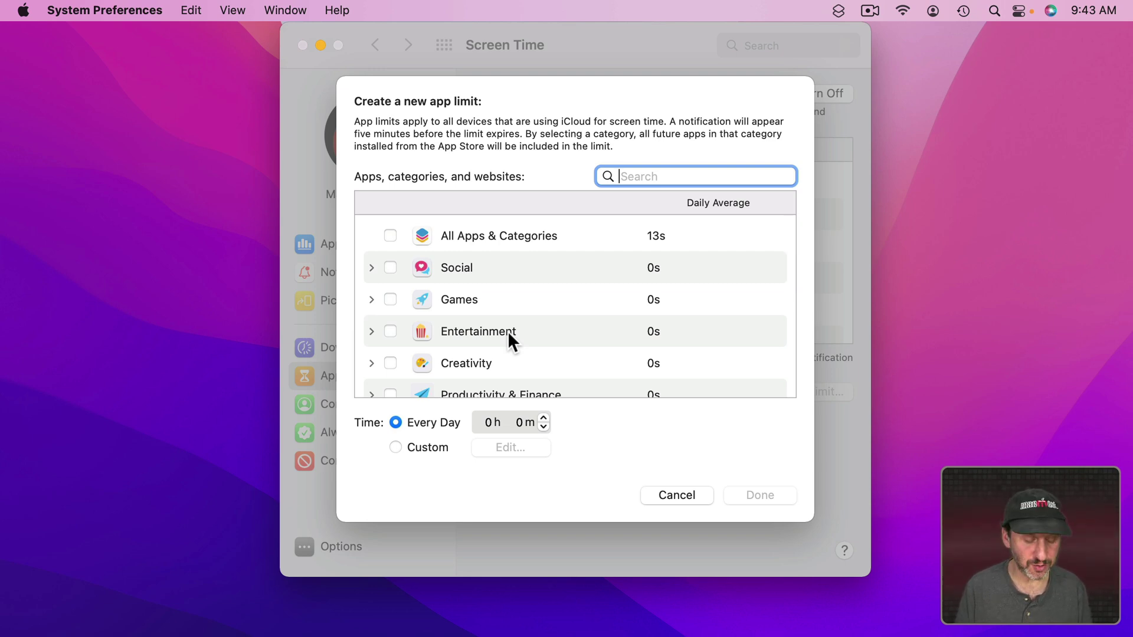
{"action": "type", "text": "news"}
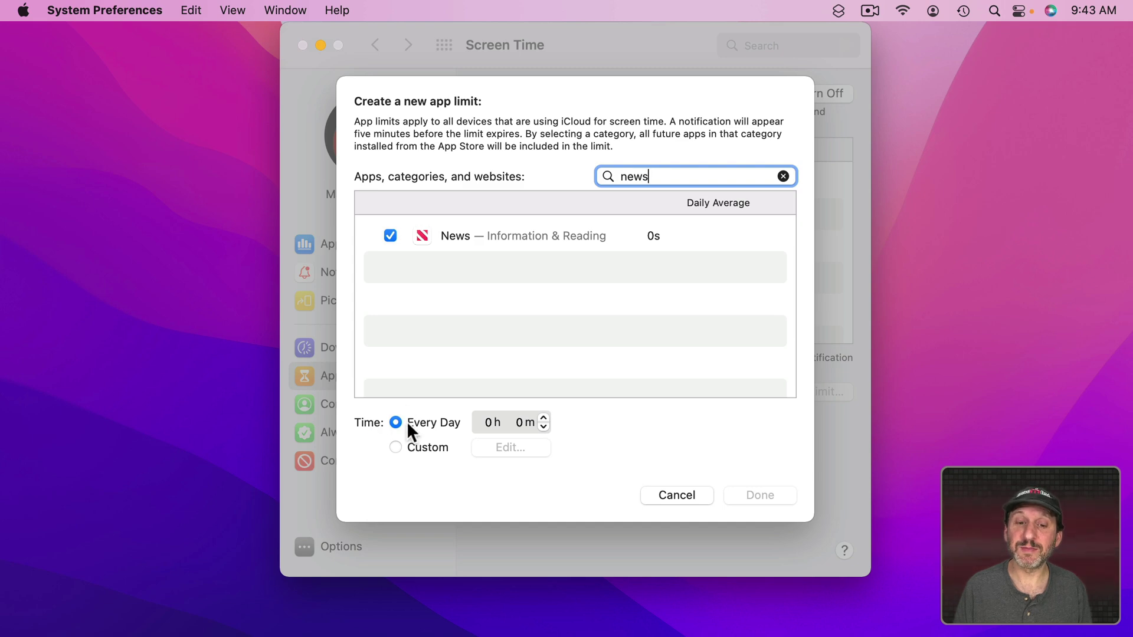
{"action": "left_click", "coordinate": [487, 422]}
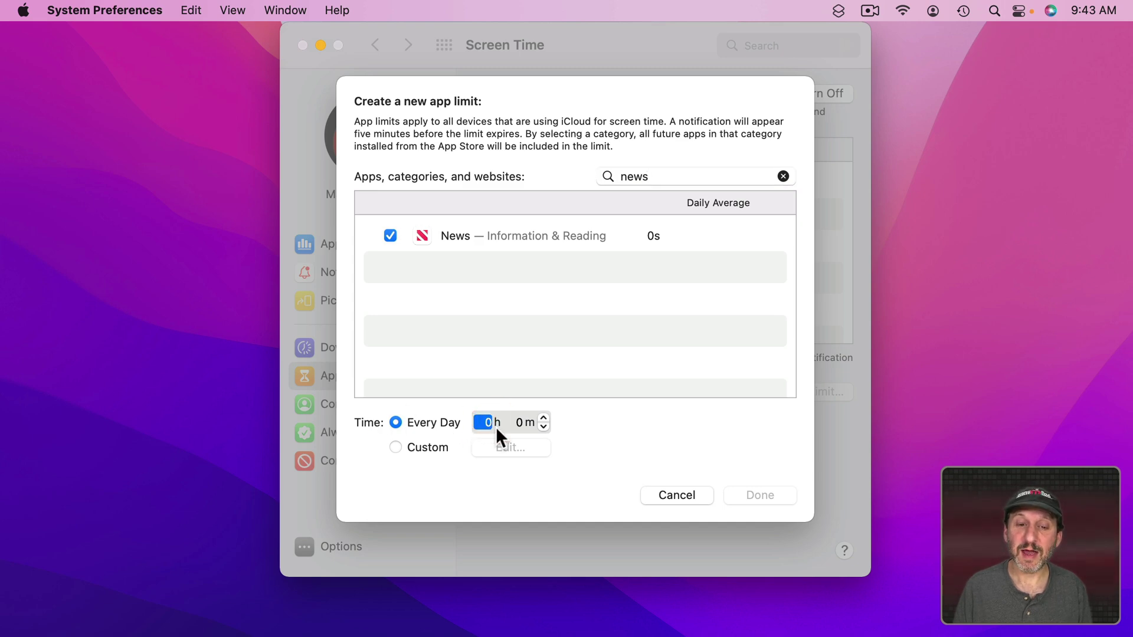
{"action": "type", "text": "1"}
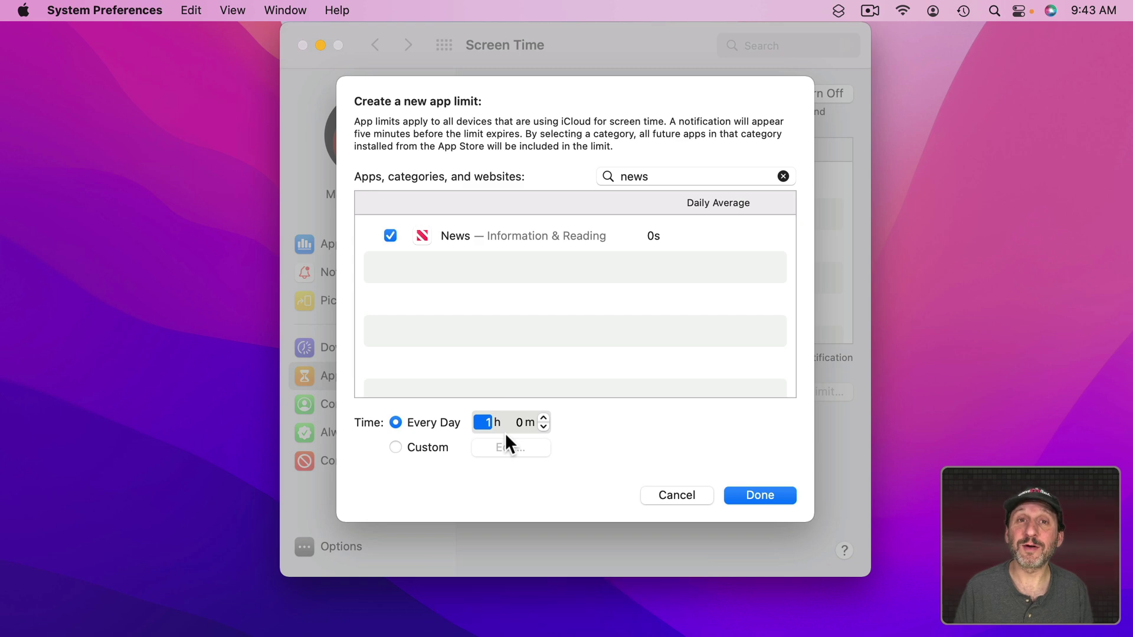
{"action": "left_click", "coordinate": [763, 494]}
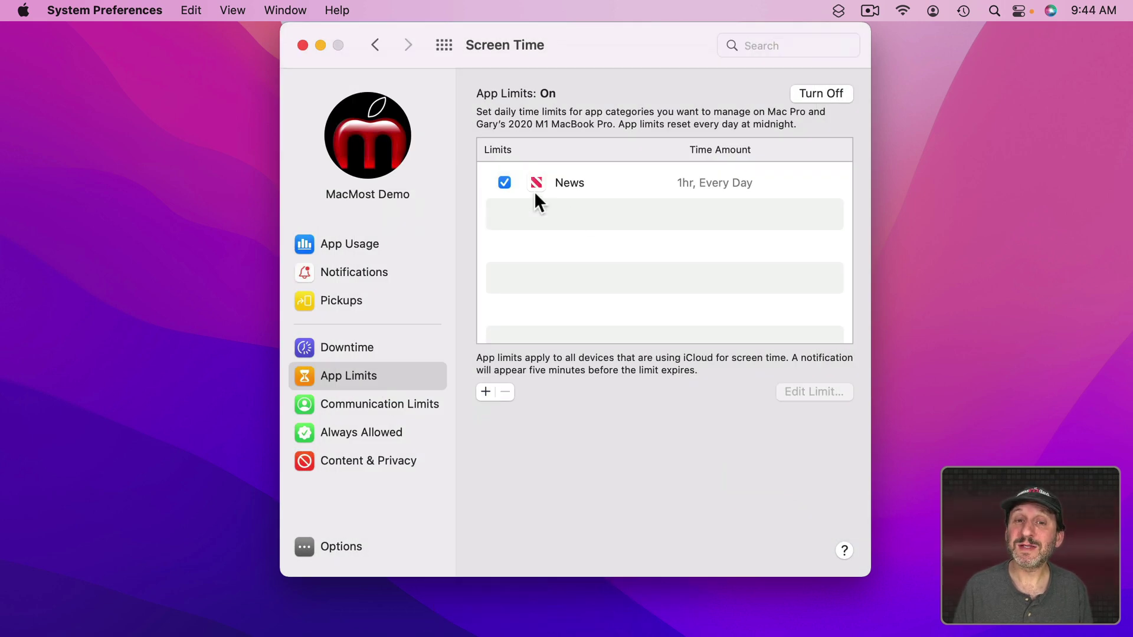
Edit the News limit down to 0 hours and 1 minute every day
{"action": "left_click", "coordinate": [504, 182]}
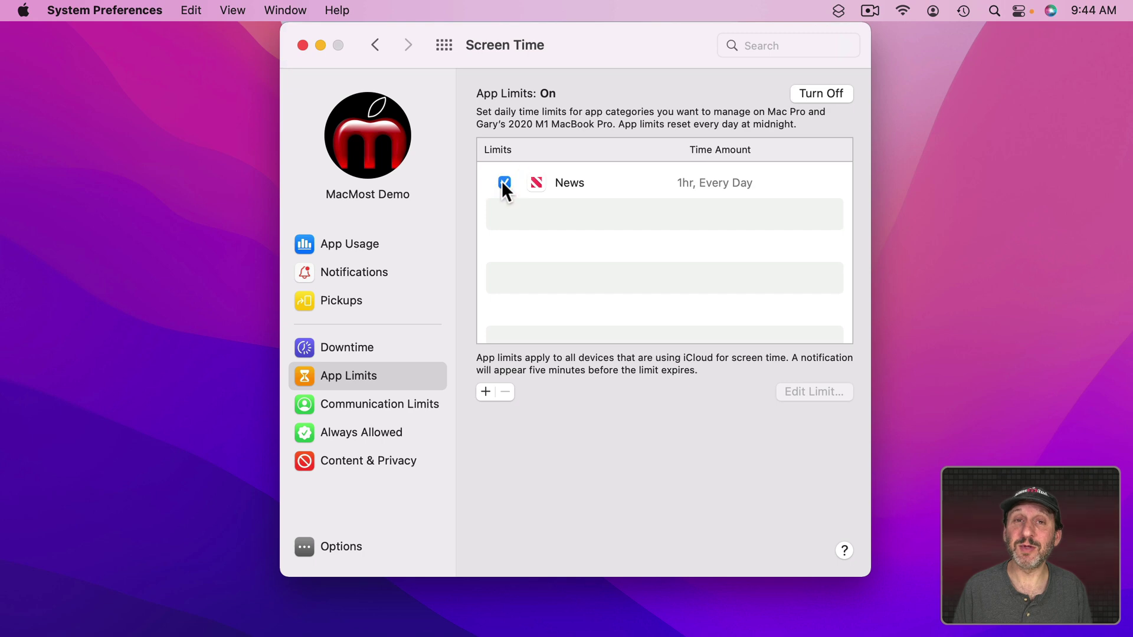
{"action": "left_click", "coordinate": [663, 187]}
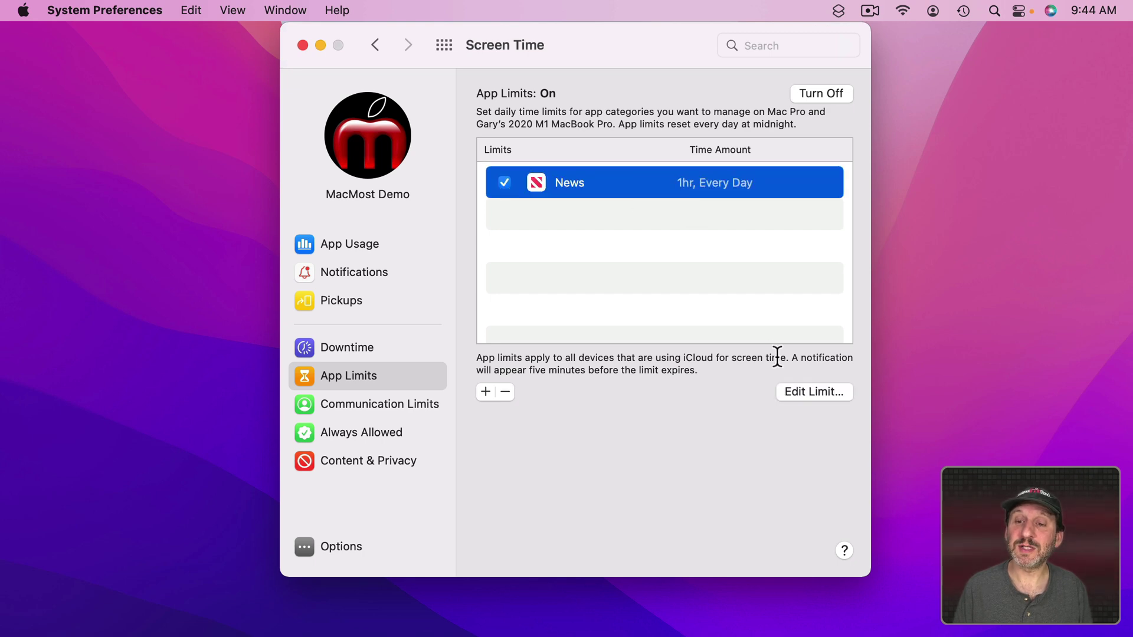
{"action": "left_click", "coordinate": [800, 401]}
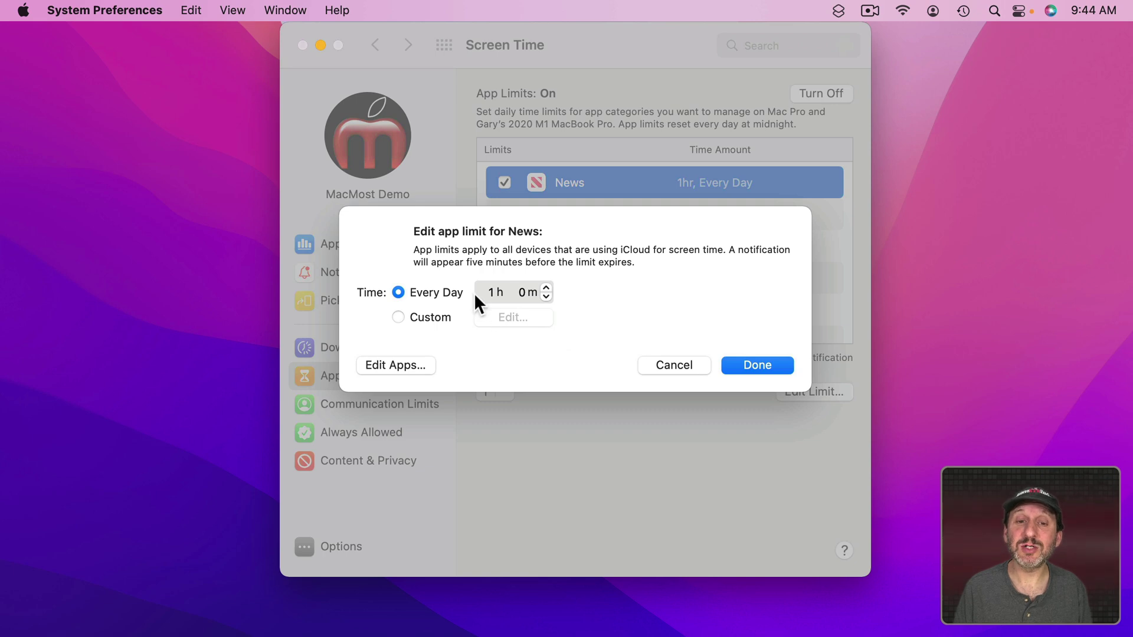
{"action": "type", "text": "0"}
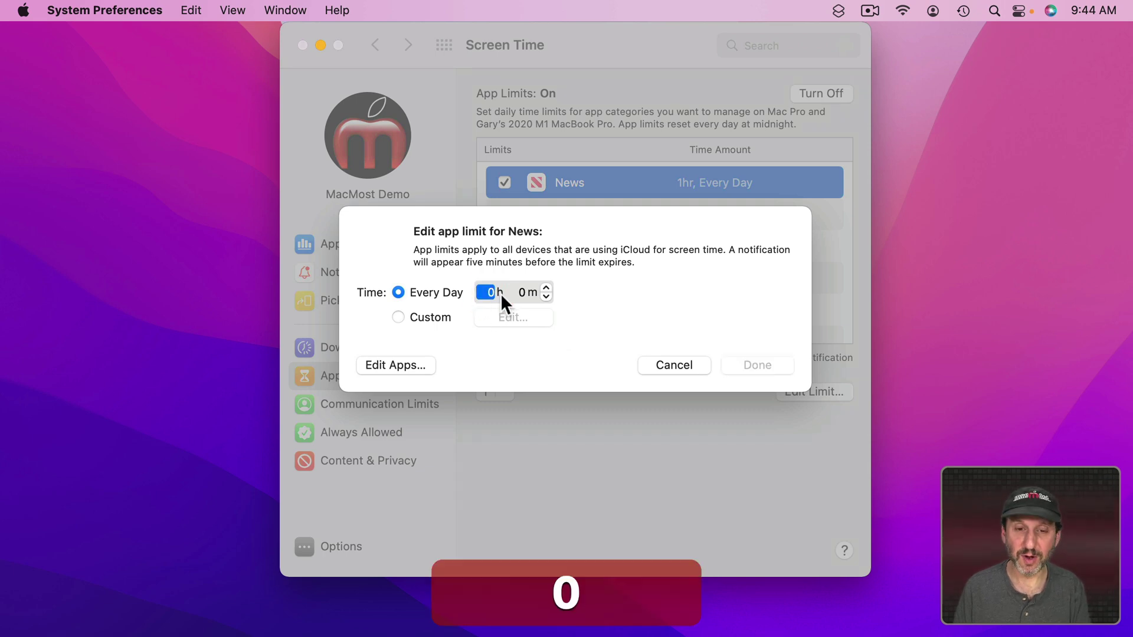
{"action": "left_click", "coordinate": [522, 292]}
{"action": "type", "text": "1"}
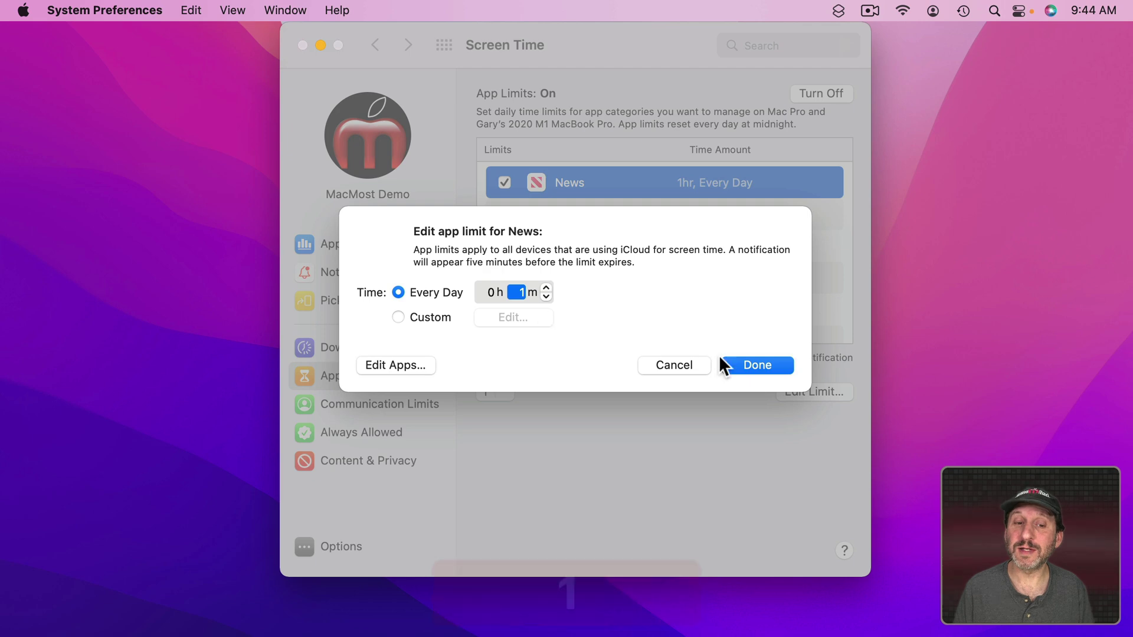
{"action": "left_click", "coordinate": [767, 365]}
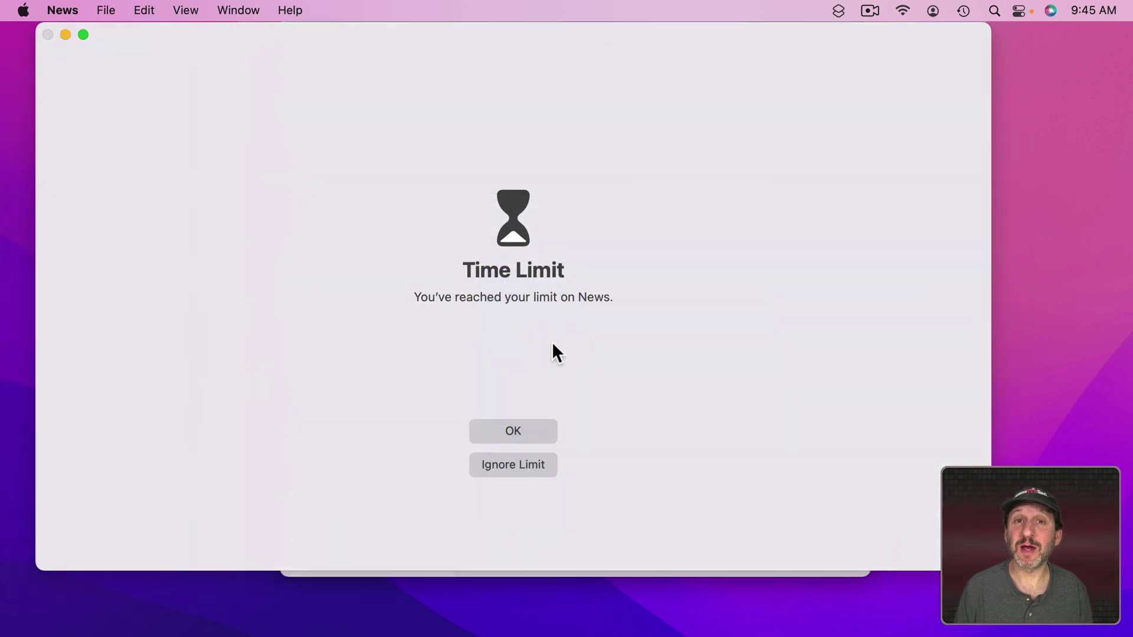
Test the blocked News app: dismiss its Time Limit screen, reopen it, and view Ignore Limit choices
{"action": "left_click", "coordinate": [513, 431]}
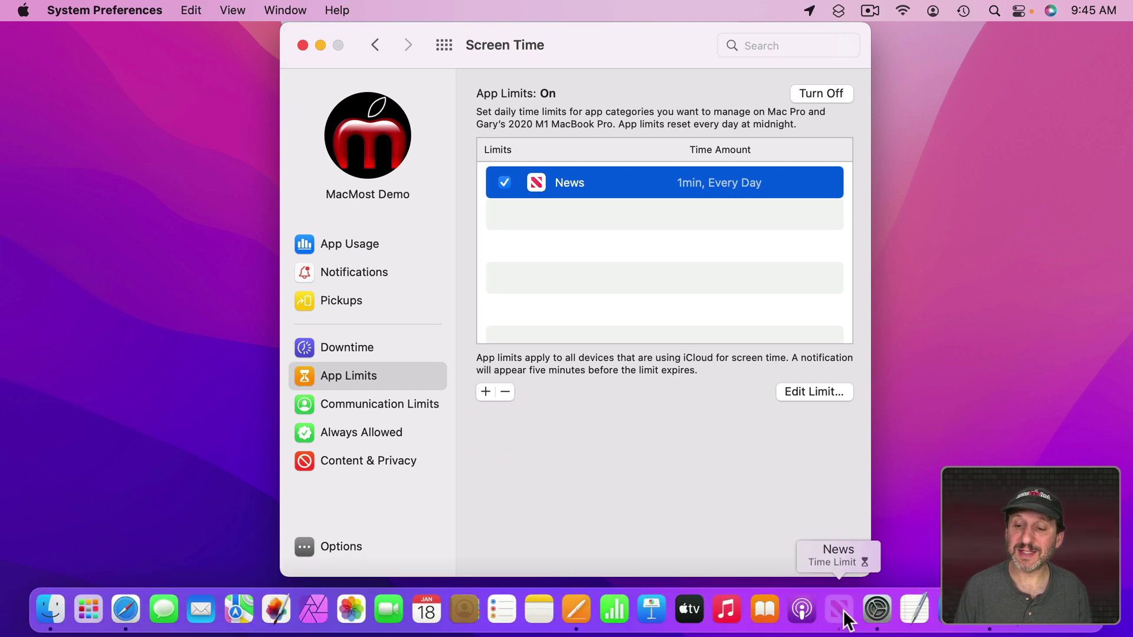
{"action": "left_click", "coordinate": [840, 610]}
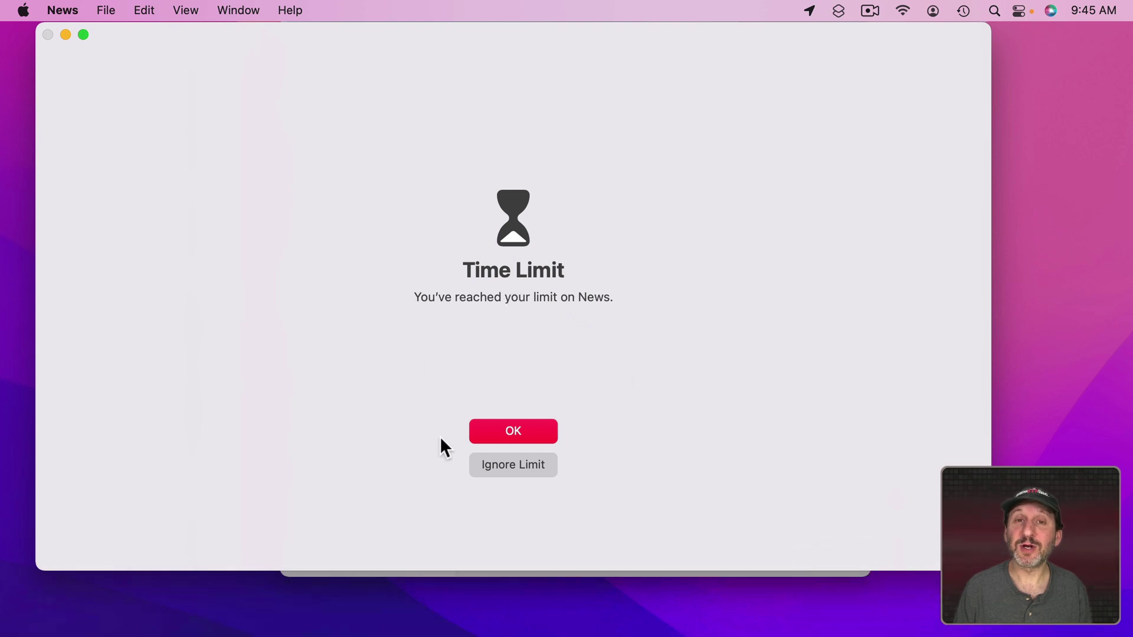
{"action": "left_click", "coordinate": [511, 467]}
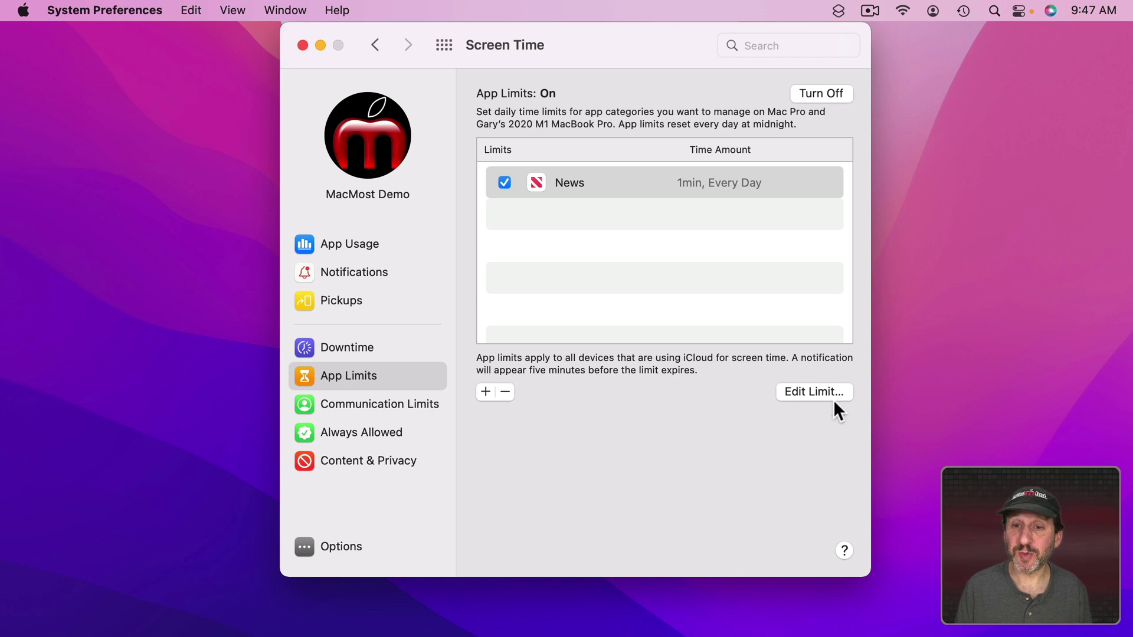
Add Stocks, found by searching 'stock', to the 1-minute News limit, making it News & Stocks
{"action": "left_click", "coordinate": [814, 391]}
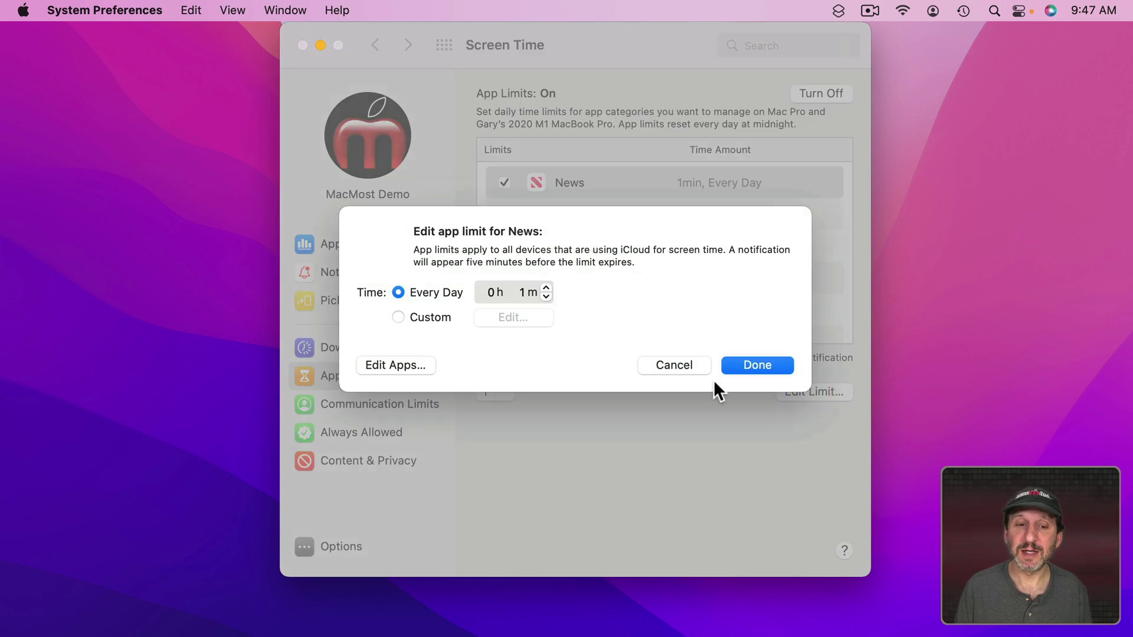
{"action": "left_click", "coordinate": [414, 365]}
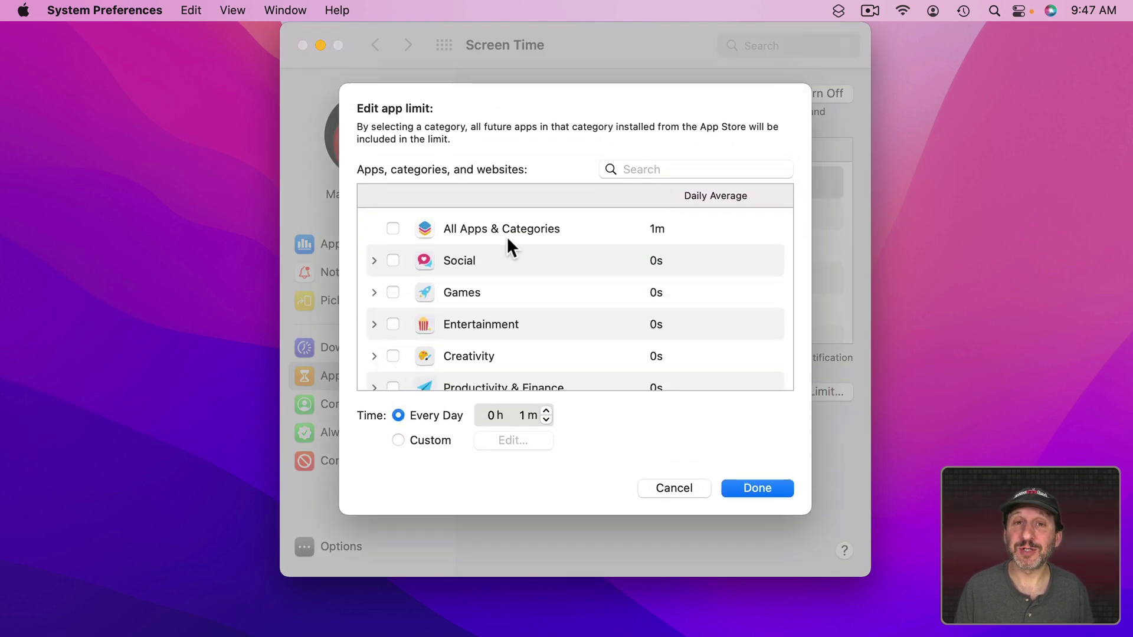
{"action": "left_click", "coordinate": [644, 169]}
{"action": "type", "text": "s"}
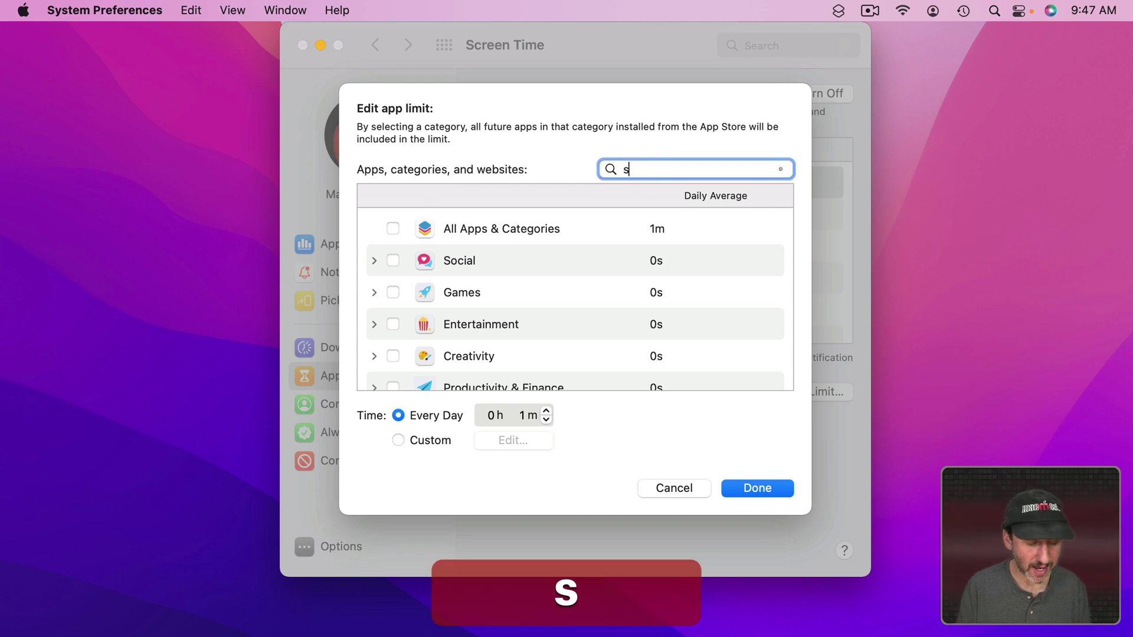
{"action": "type", "text": "tock"}
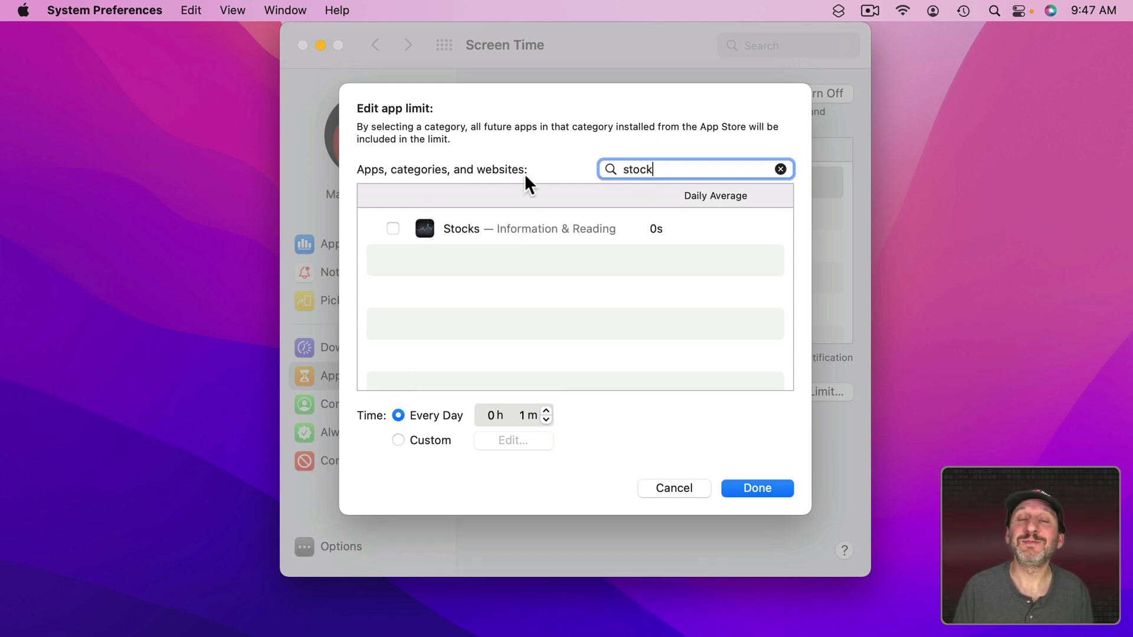
{"action": "left_click", "coordinate": [392, 229]}
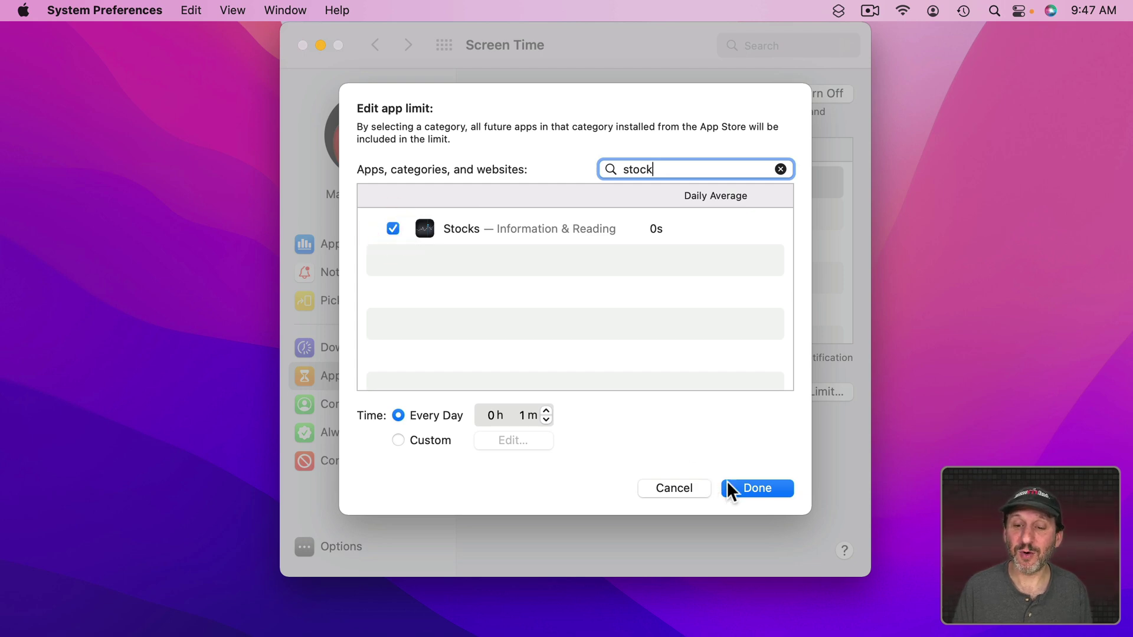
{"action": "left_click", "coordinate": [747, 490]}
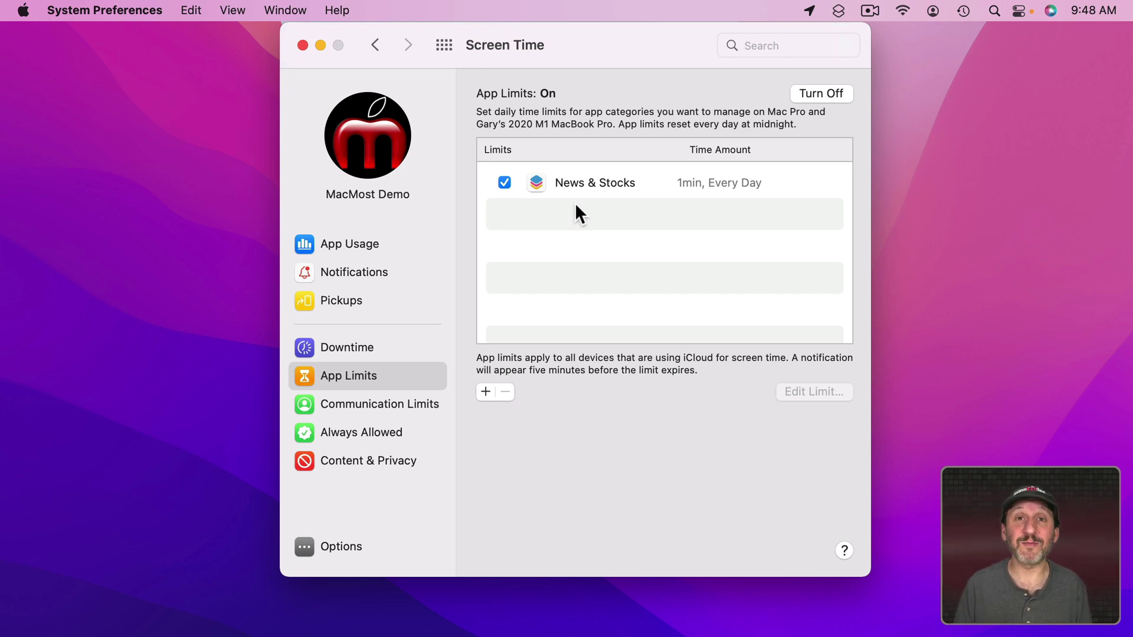
Add the website wikipedia.org under Websites with a 1-hour Every Day limit
{"action": "left_click", "coordinate": [485, 392]}
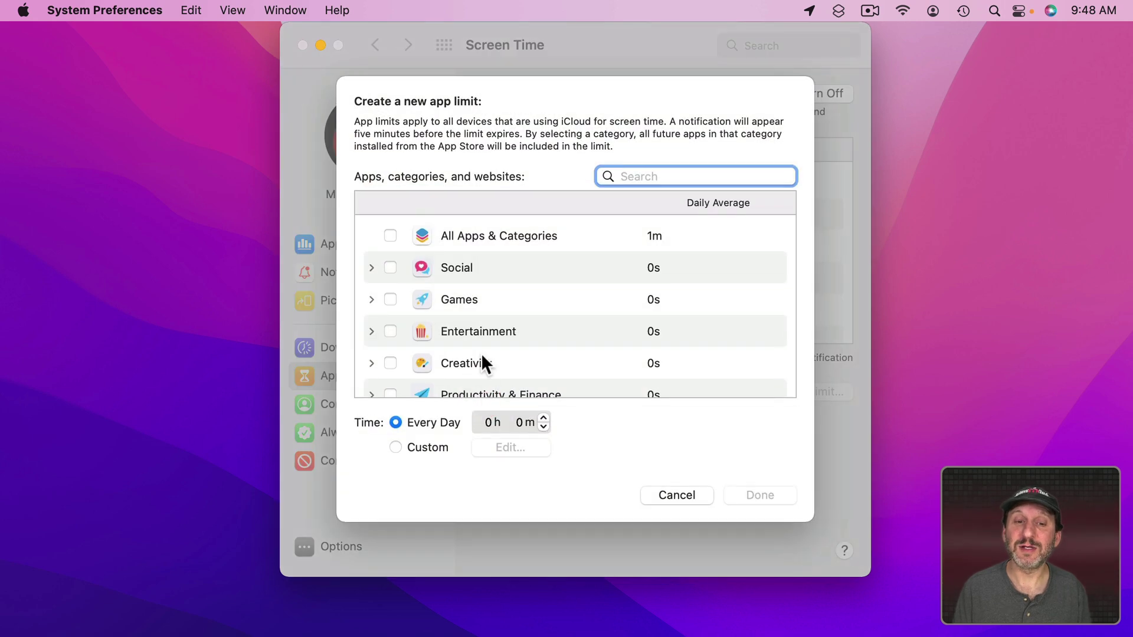
{"action": "scroll", "coordinate": [481, 353], "scroll_direction": "down", "scroll_amount": 5}
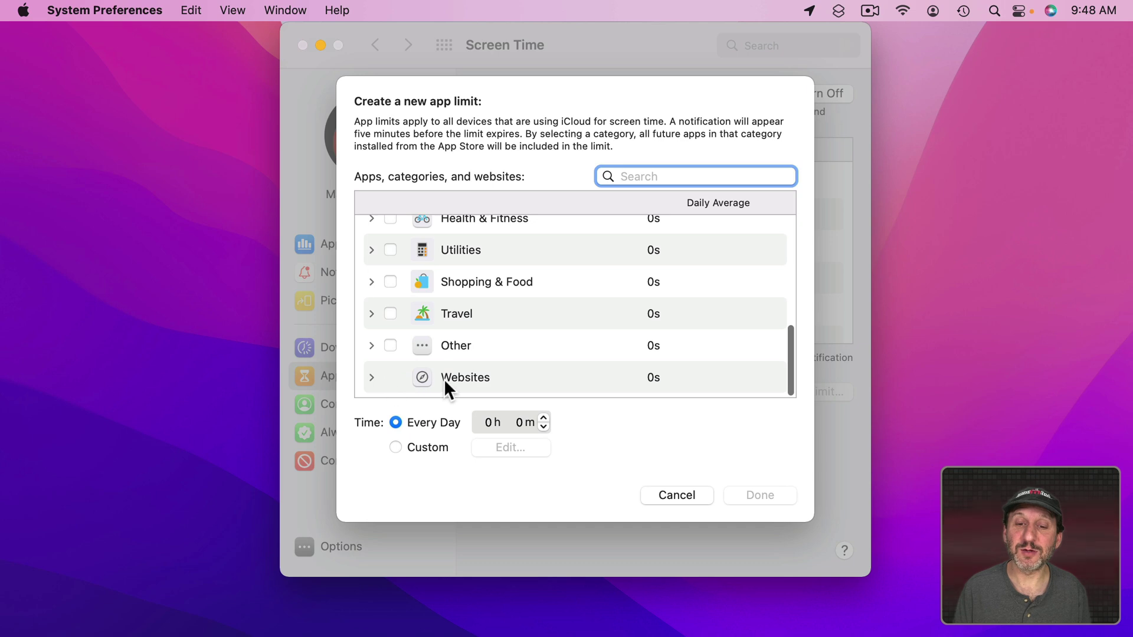
{"action": "left_click", "coordinate": [372, 376]}
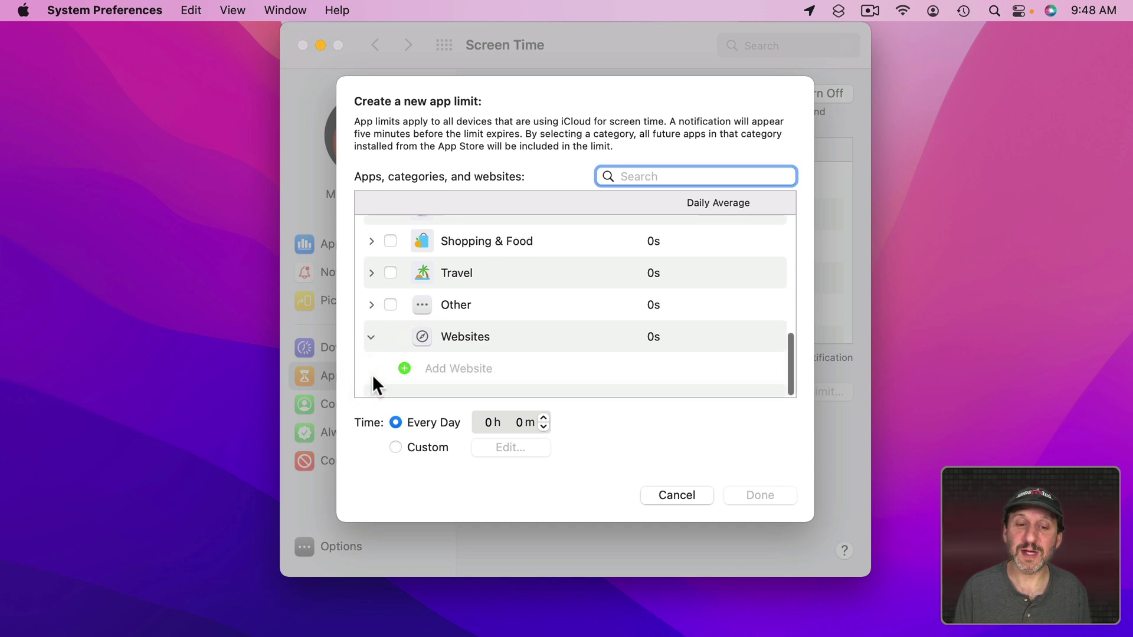
{"action": "left_click", "coordinate": [405, 378]}
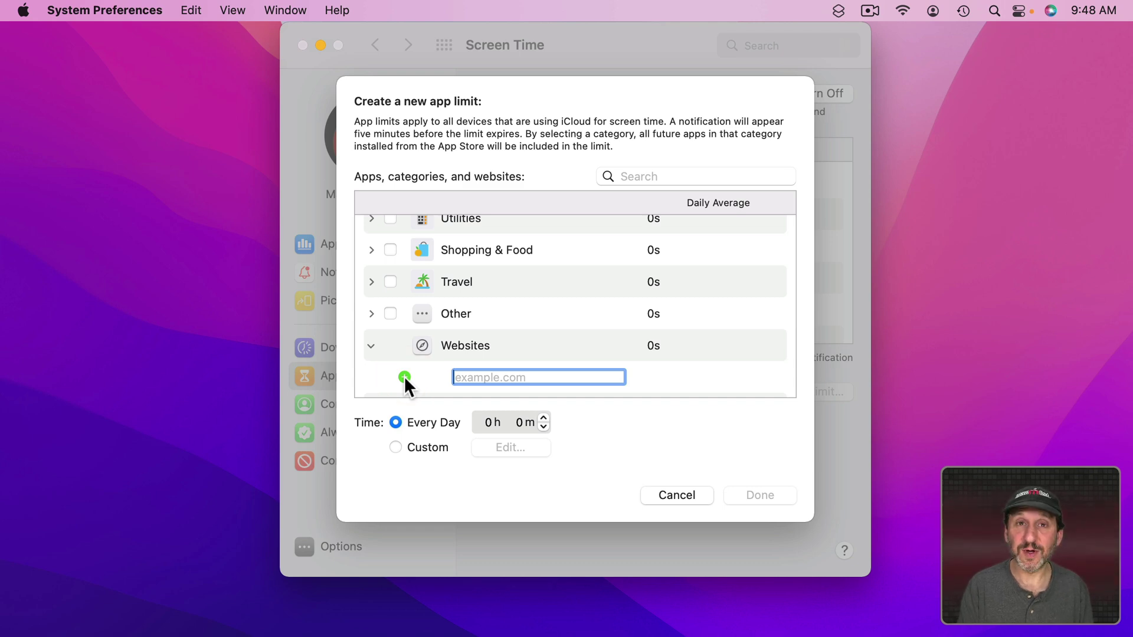
{"action": "type", "text": "wiki"}
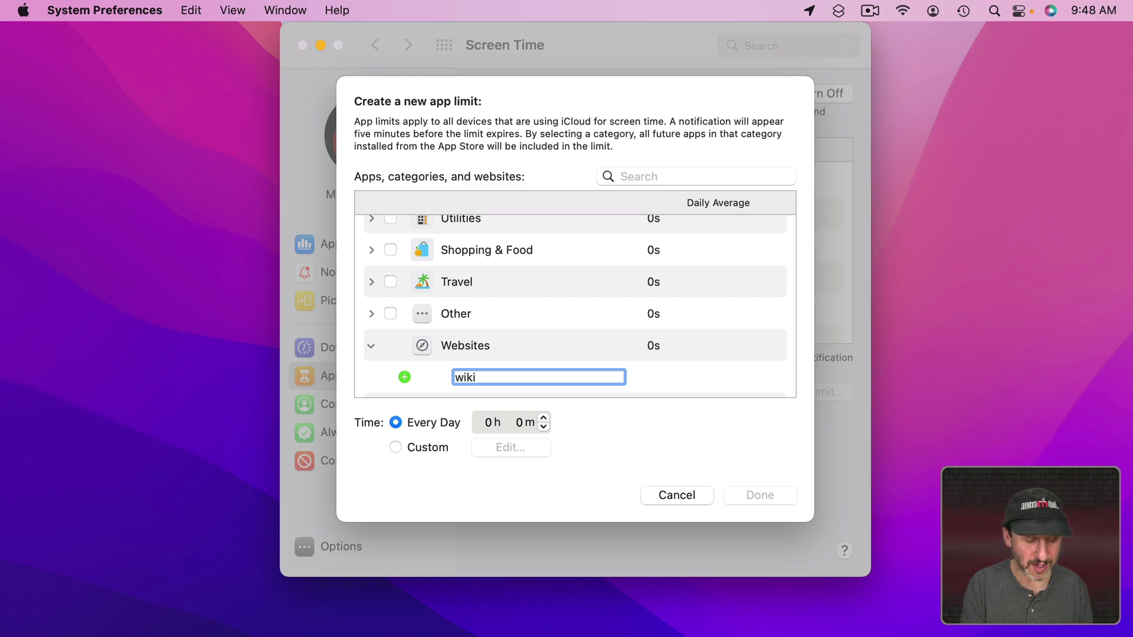
{"action": "type", "text": "pedia.or"}
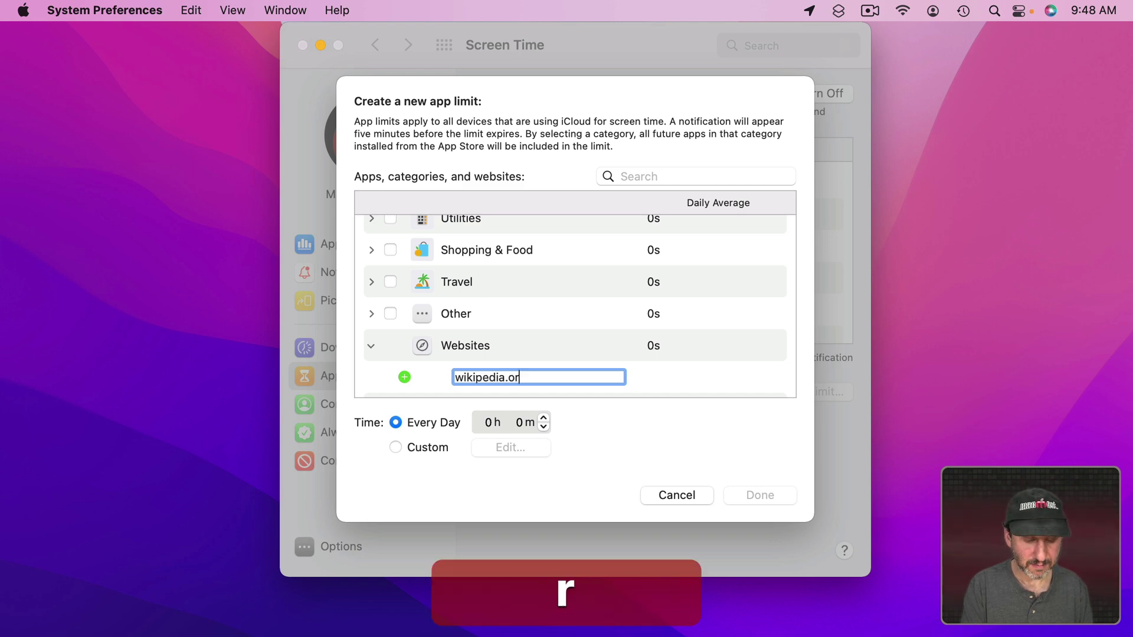
{"action": "type", "text": "g"}
{"action": "key", "text": "Return"}
{"action": "left_click", "coordinate": [544, 416]}
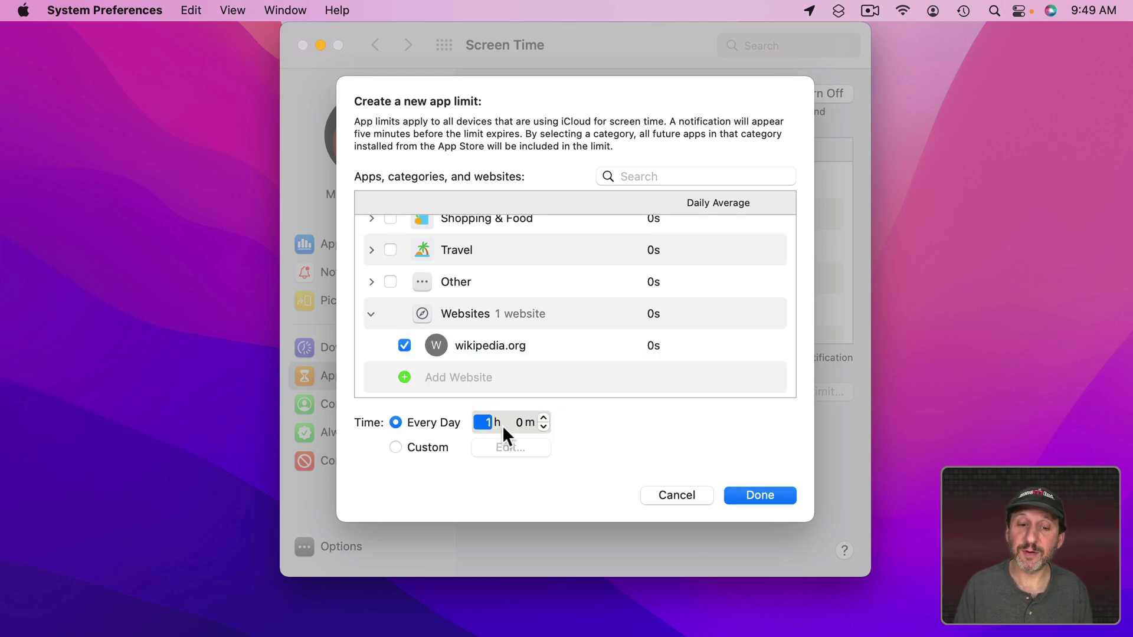
{"action": "left_click", "coordinate": [760, 494]}
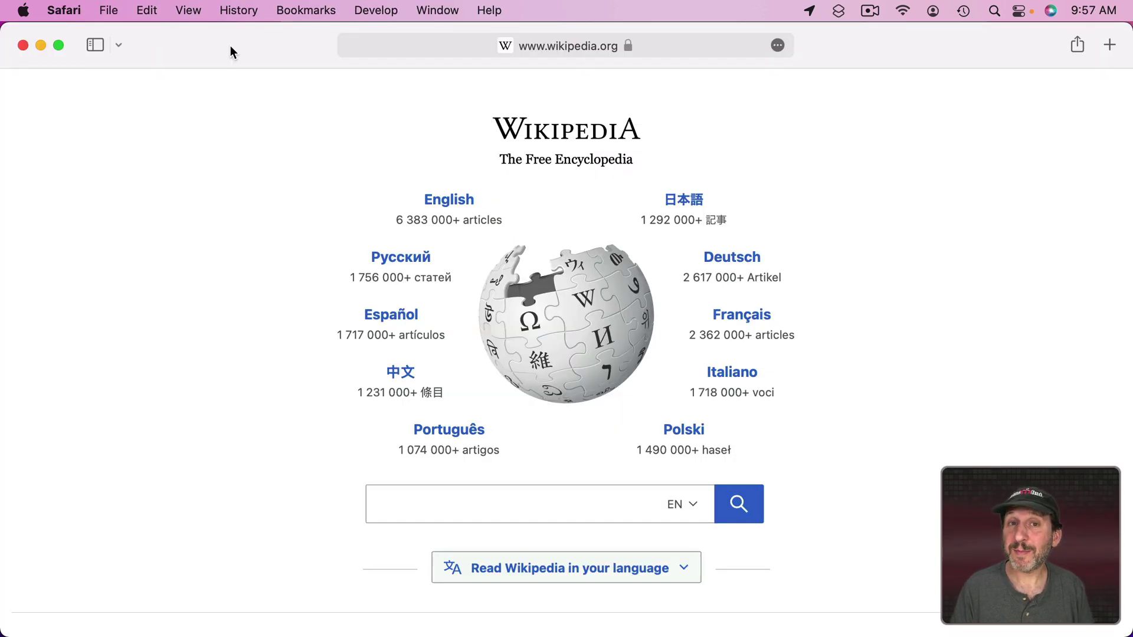
Browse English Wikipedia via the Science portal and astronomy articles to Hubble's law until blocked
{"action": "left_click", "coordinate": [433, 195]}
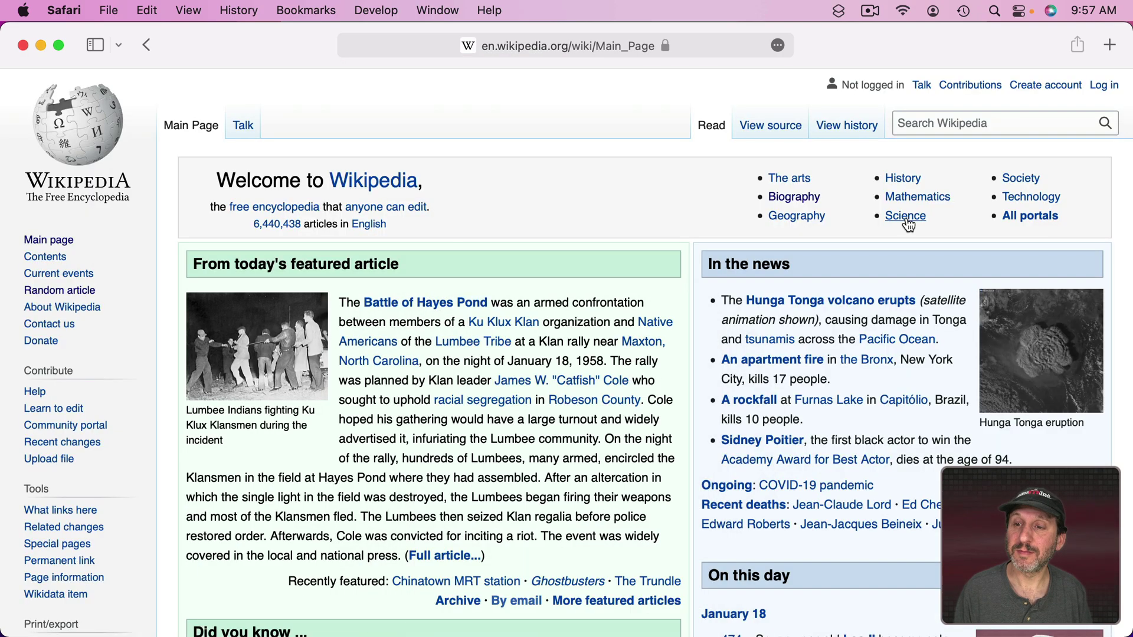
{"action": "left_click", "coordinate": [906, 216]}
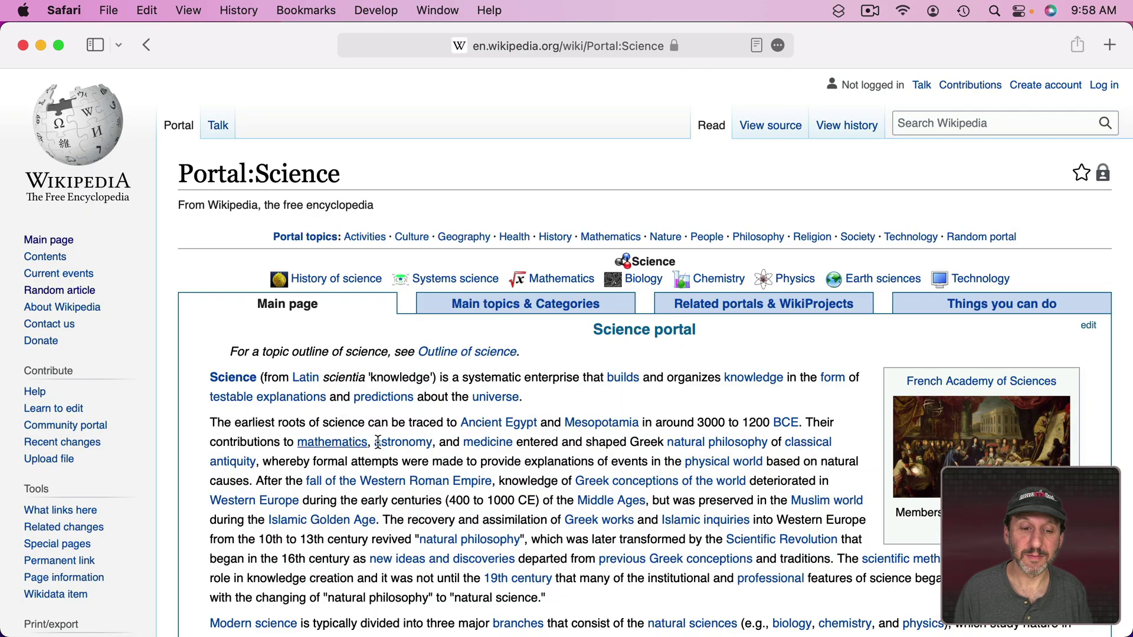
{"action": "left_click", "coordinate": [218, 344]}
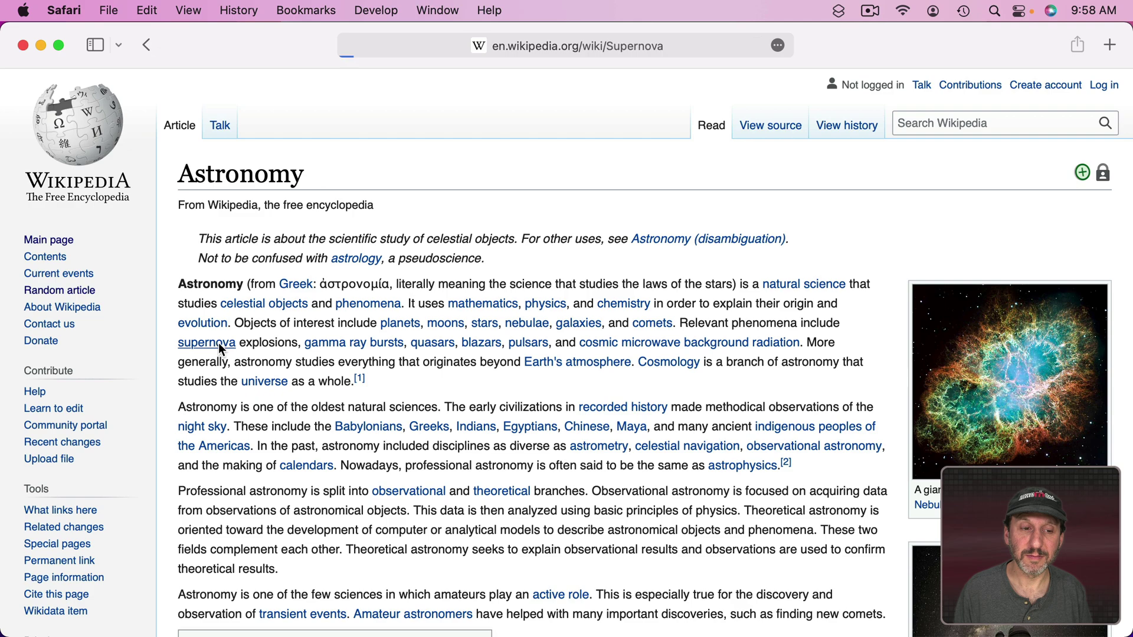
{"action": "left_click", "coordinate": [321, 293]}
{"action": "left_click", "coordinate": [320, 288]}
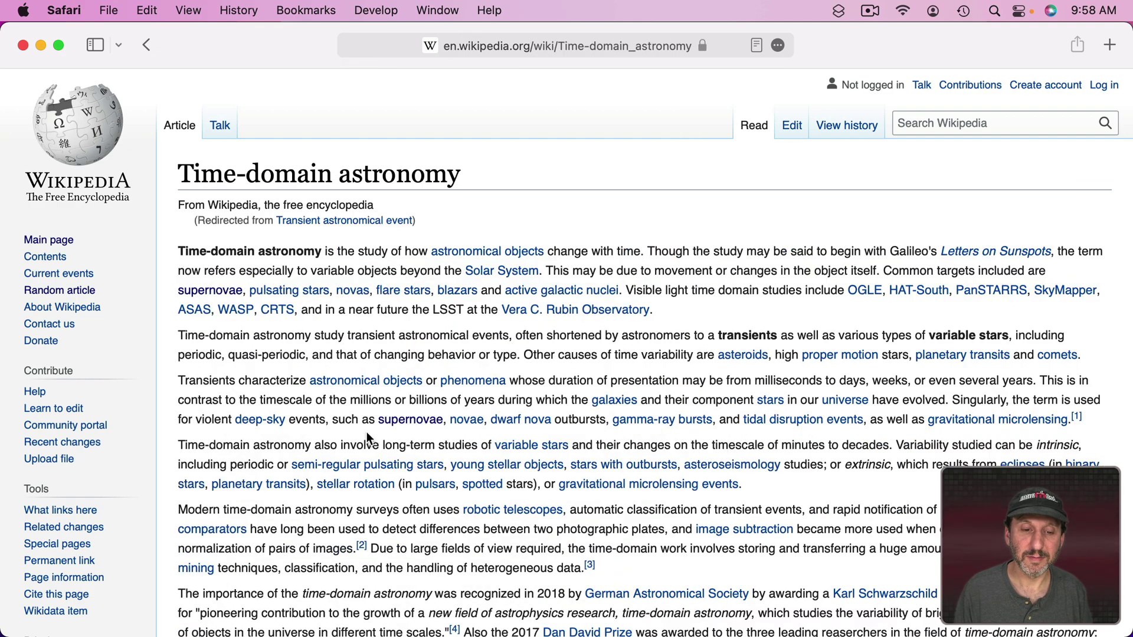
{"action": "left_click", "coordinate": [419, 456]}
{"action": "scroll", "coordinate": [413, 386], "scroll_direction": "down", "scroll_amount": 15}
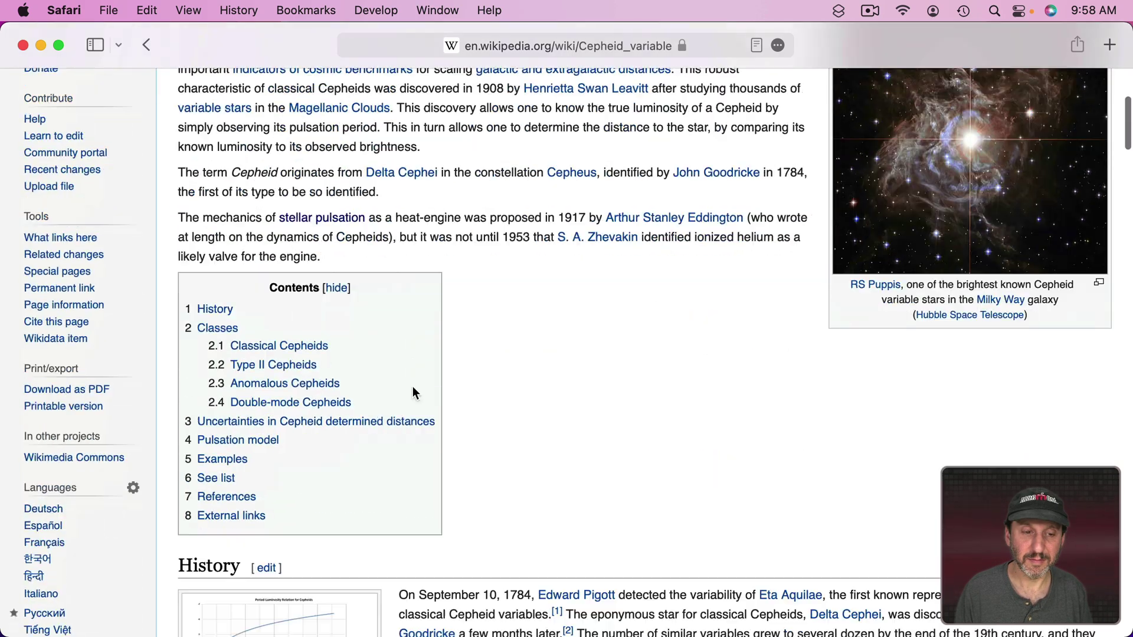
{"action": "left_click", "coordinate": [601, 355]}
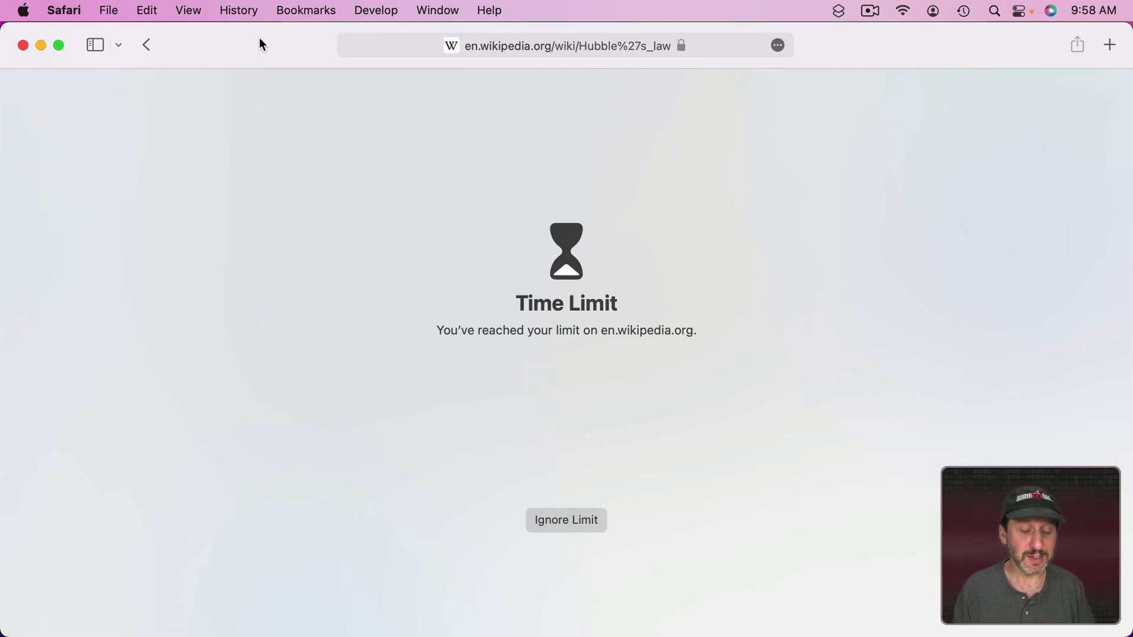
Open a new Safari tab and load macmost.com by typing 'mac'
{"action": "key", "text": "super+t"}
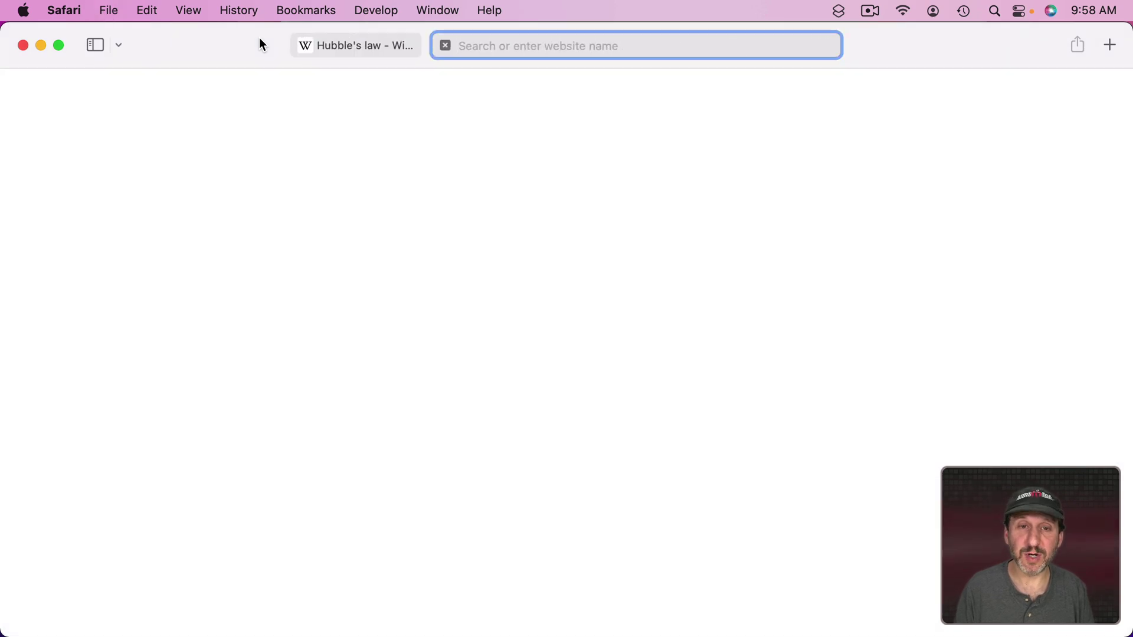
{"action": "type", "text": "mac"}
{"action": "key", "text": "Return"}
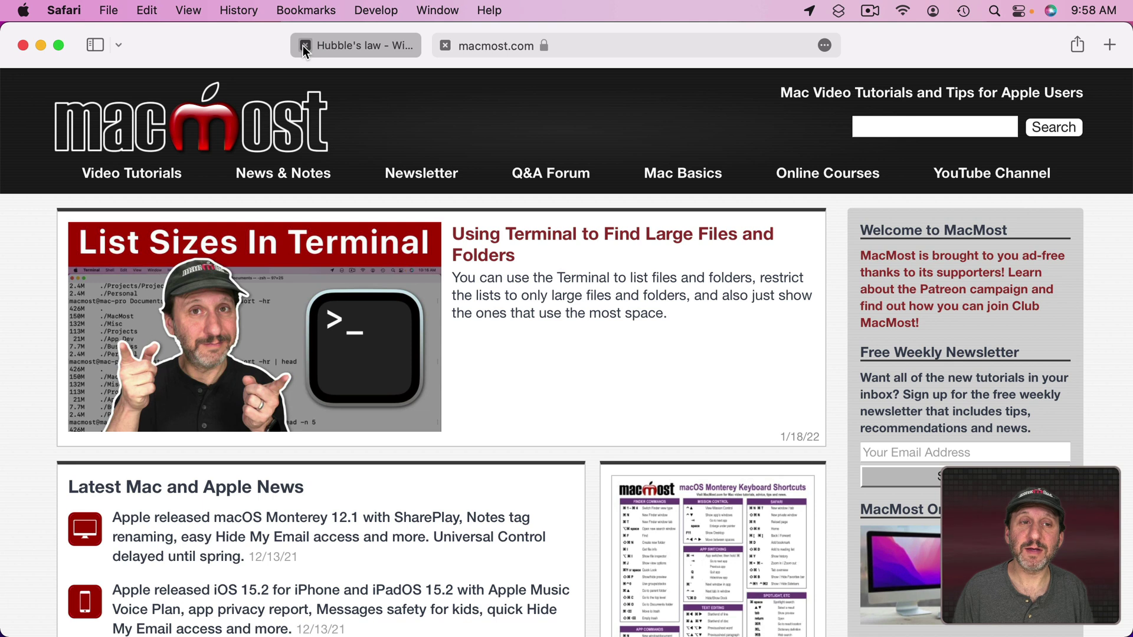
Close the Hubble's law tab and go to wikipedia.org, which is also blocked
{"action": "left_click", "coordinate": [303, 46]}
{"action": "left_click", "coordinate": [567, 45]}
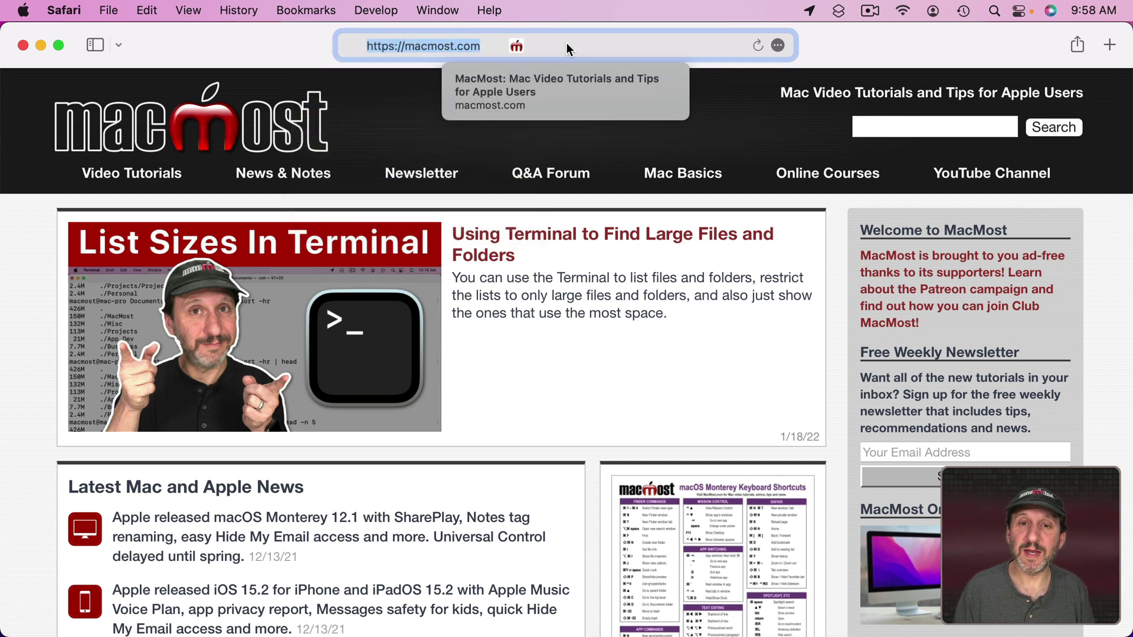
{"action": "type", "text": "wiki"}
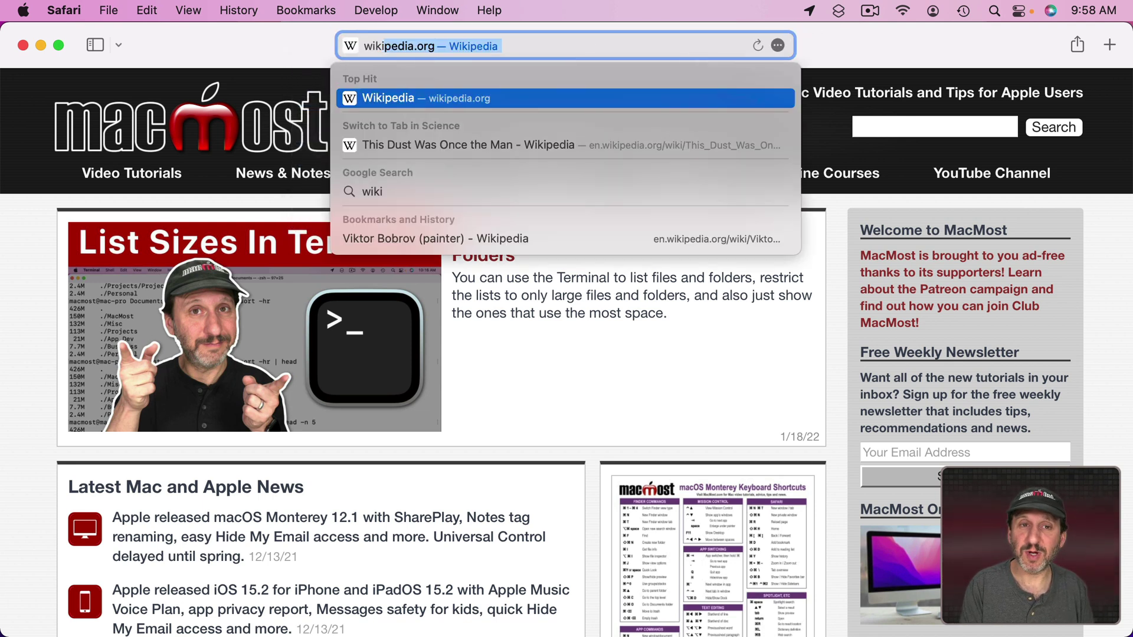
{"action": "key", "text": "Return"}
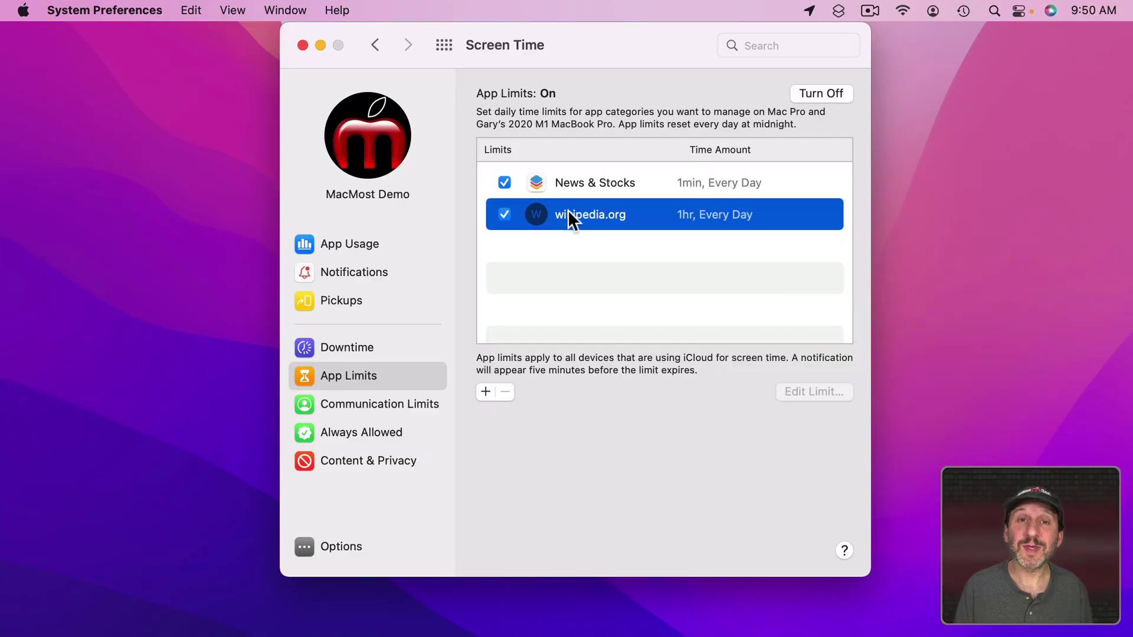
Review the wikipedia.org limit's Custom per-day time limits
{"action": "left_click", "coordinate": [801, 394]}
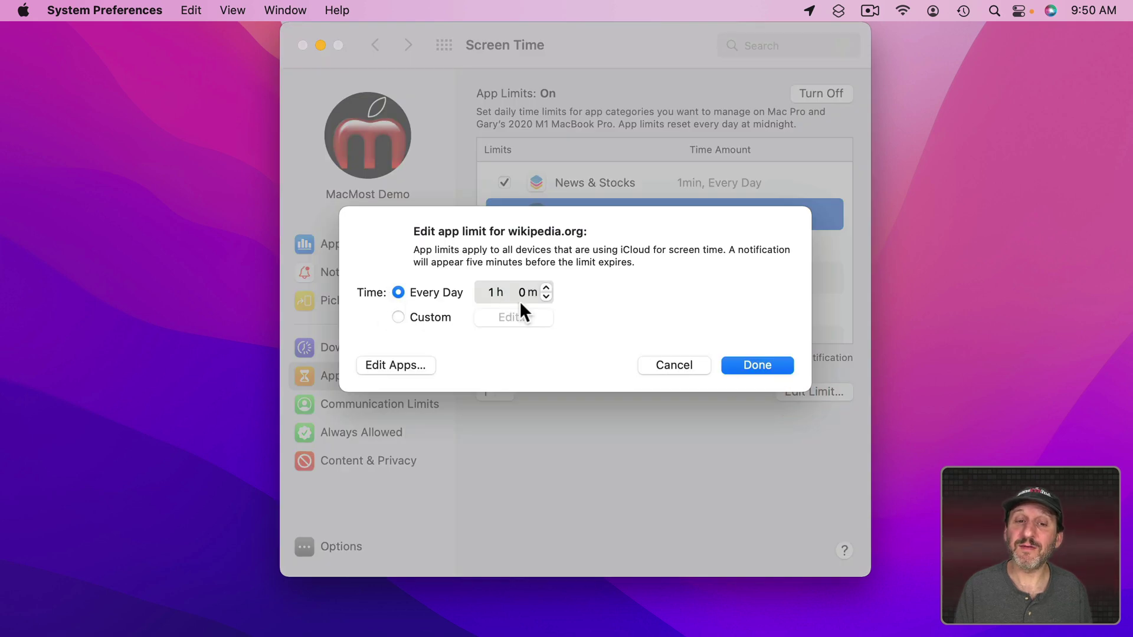
{"action": "left_click", "coordinate": [418, 318]}
{"action": "left_click", "coordinate": [518, 323]}
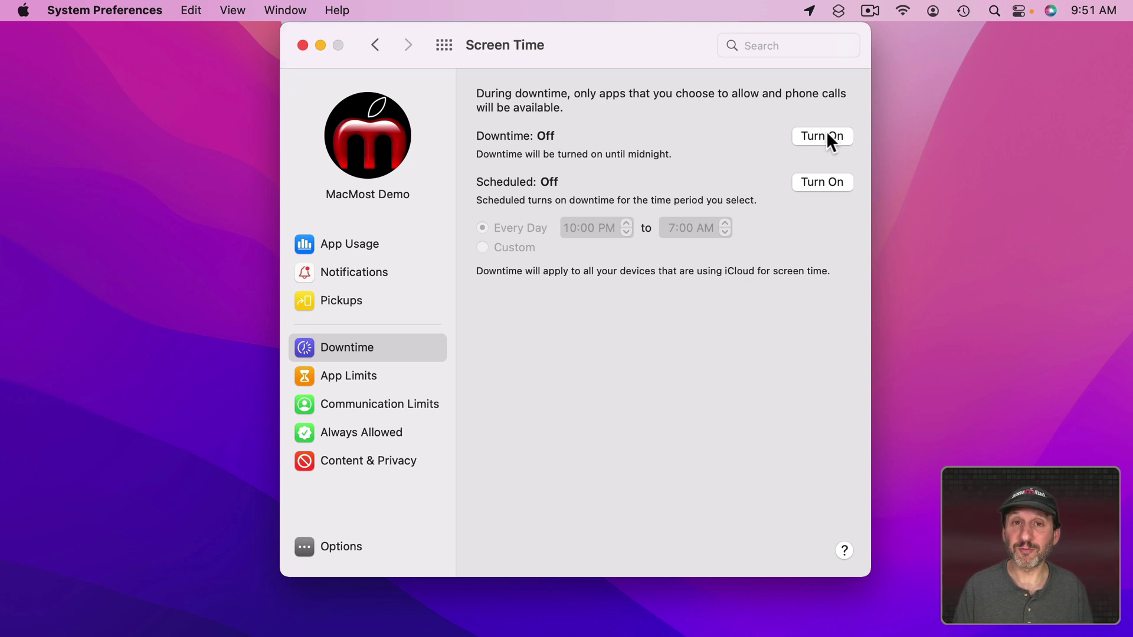
Turn on scheduled Downtime for Every Day, 10:00 PM to 7:00 AM, after briefly trying Custom
{"action": "left_click", "coordinate": [830, 183]}
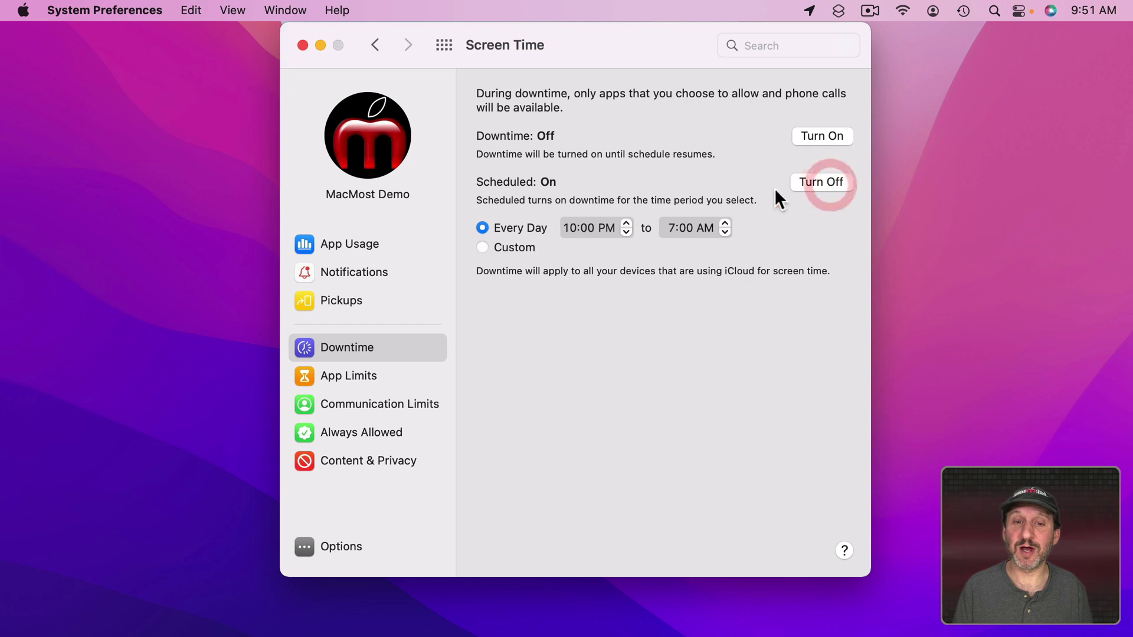
{"action": "left_click", "coordinate": [520, 248]}
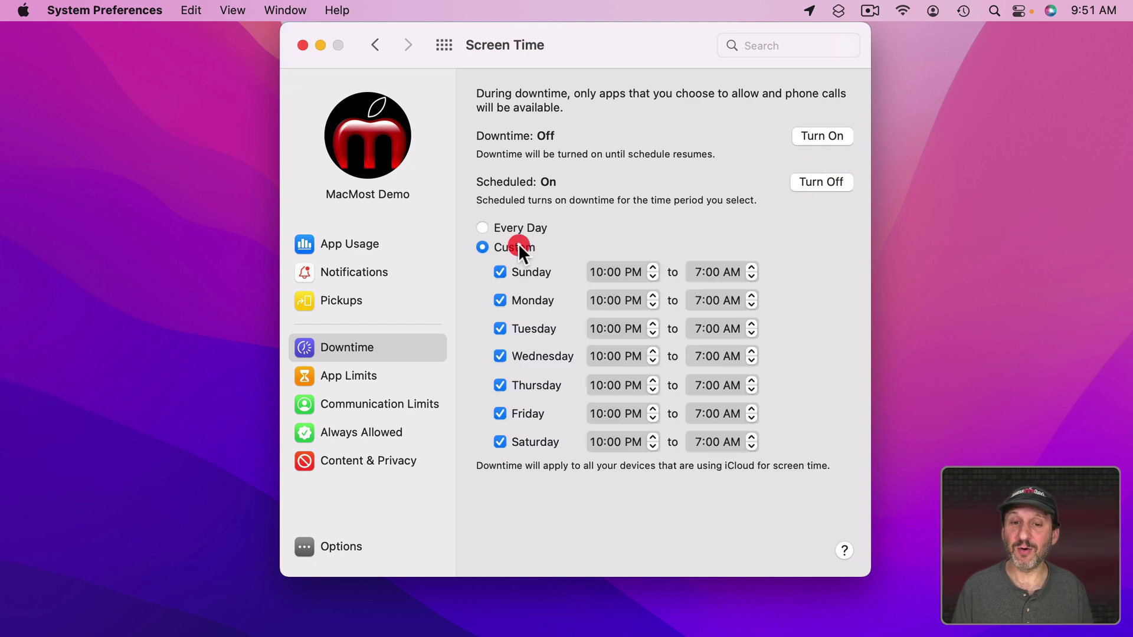
{"action": "left_click", "coordinate": [511, 236]}
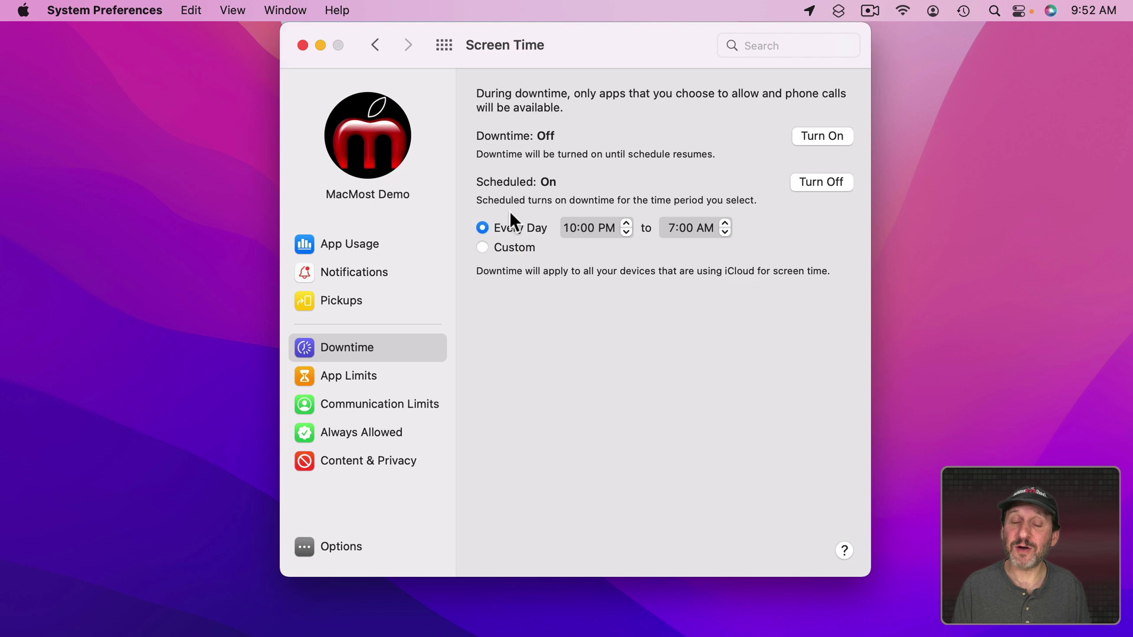
Switch to the Always Allowed pane and review the full Allowed Apps list
{"action": "left_click", "coordinate": [343, 432]}
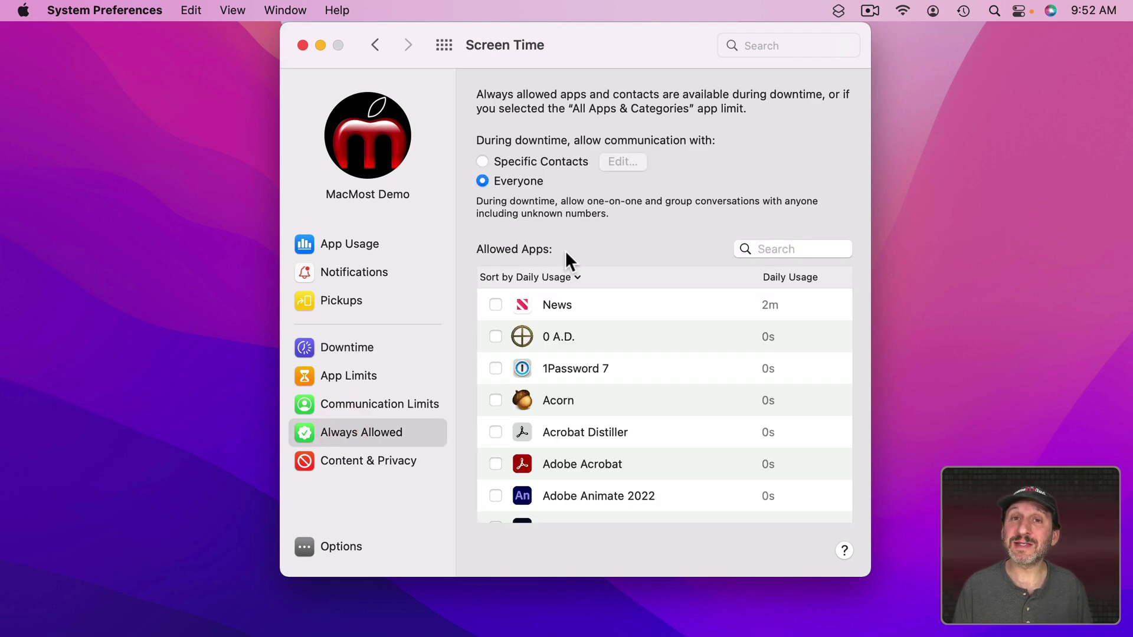
{"action": "scroll", "coordinate": [554, 318], "scroll_direction": "down", "scroll_amount": 15}
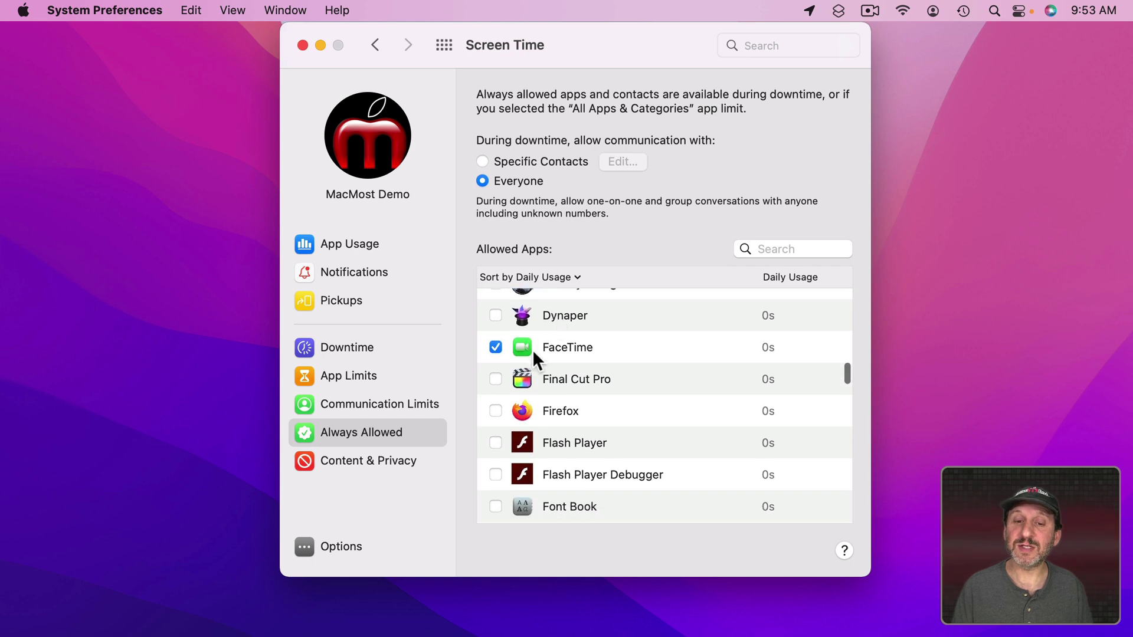
{"action": "scroll", "coordinate": [532, 349], "scroll_direction": "down", "scroll_amount": 5}
{"action": "scroll", "coordinate": [532, 350], "scroll_direction": "down", "scroll_amount": 12}
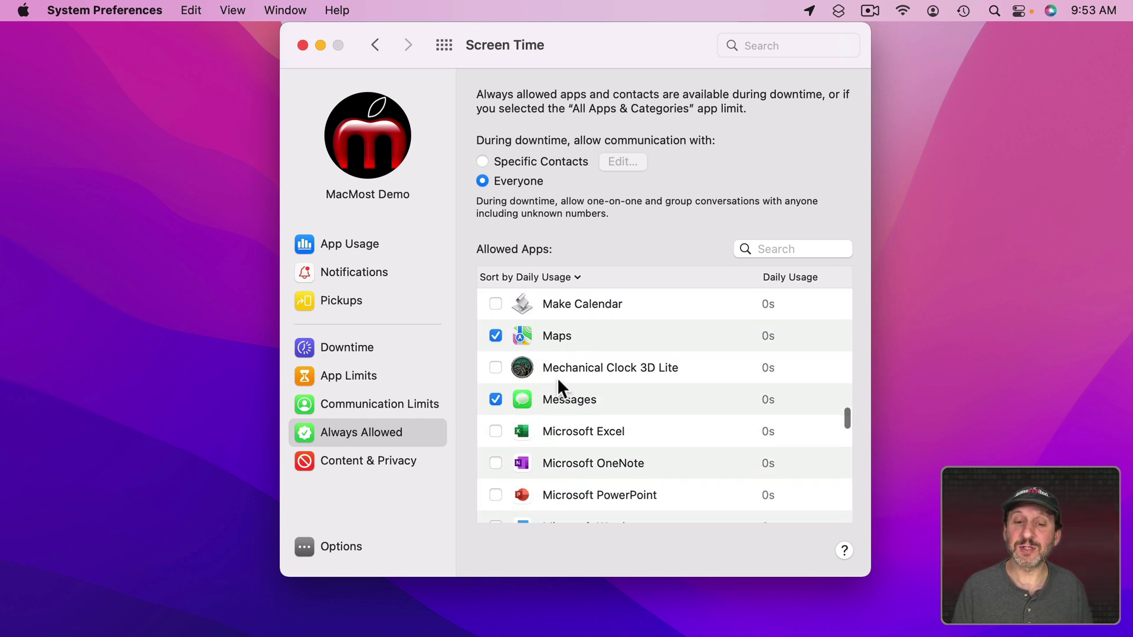
{"action": "scroll", "coordinate": [555, 445], "scroll_direction": "down", "scroll_amount": 8}
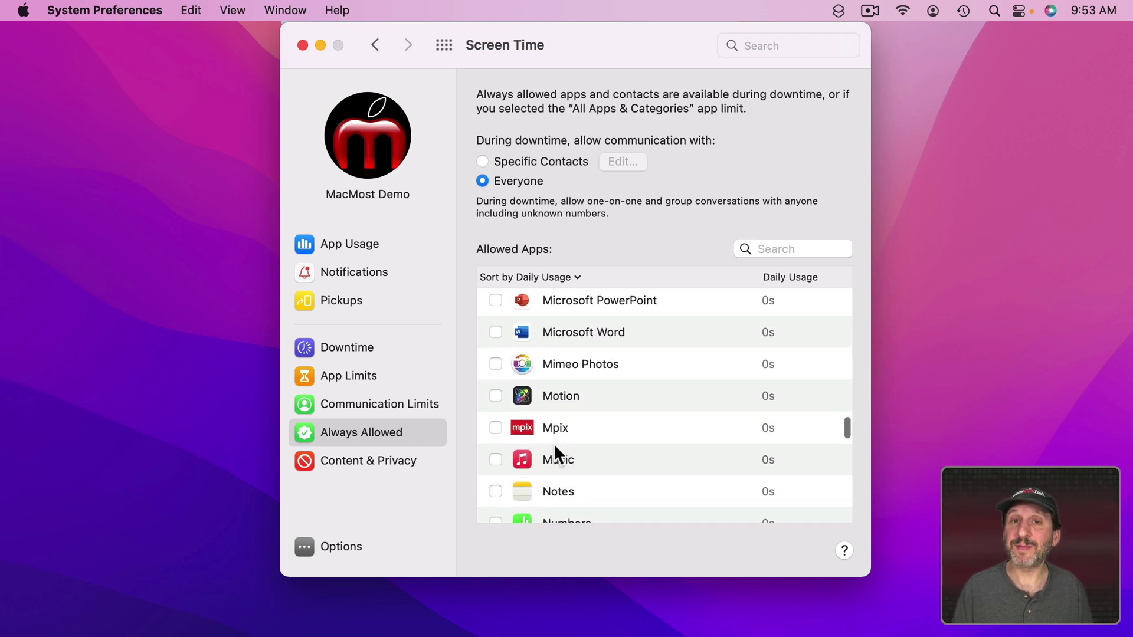